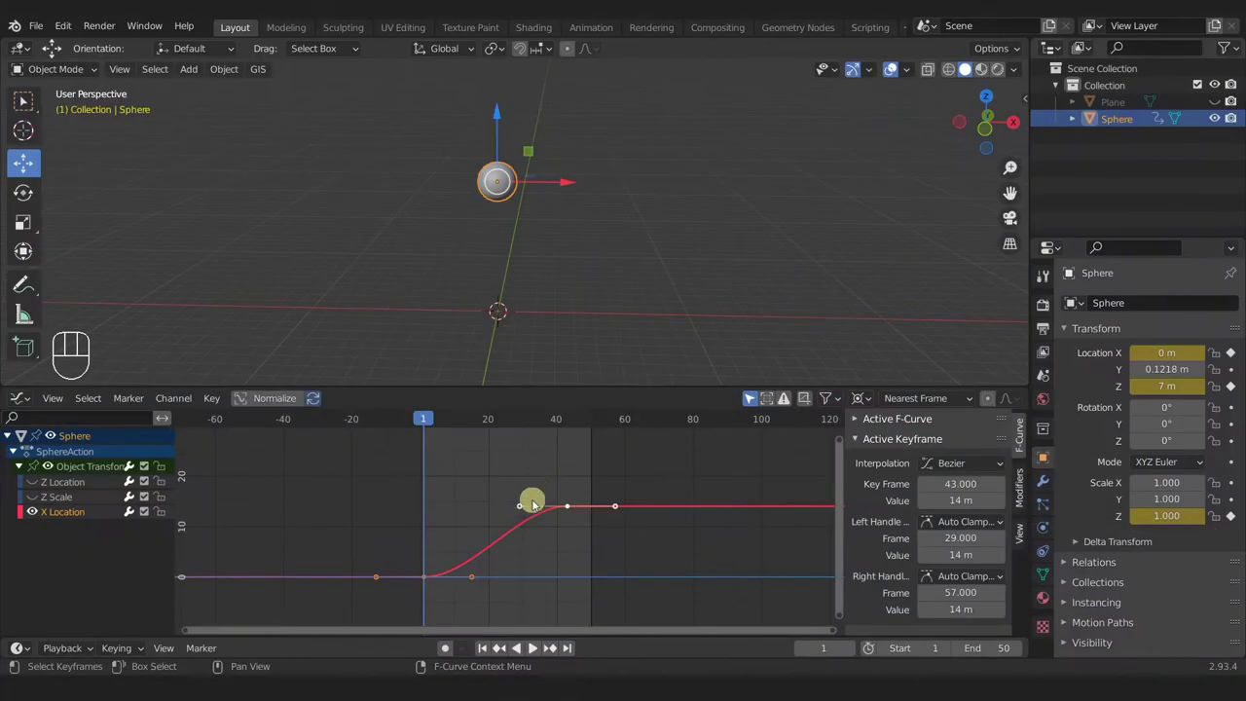
Step: Play the sphere's animation and hide the curve handles in the Graph Editor
middle_click_drag(513, 516, 583, 492)
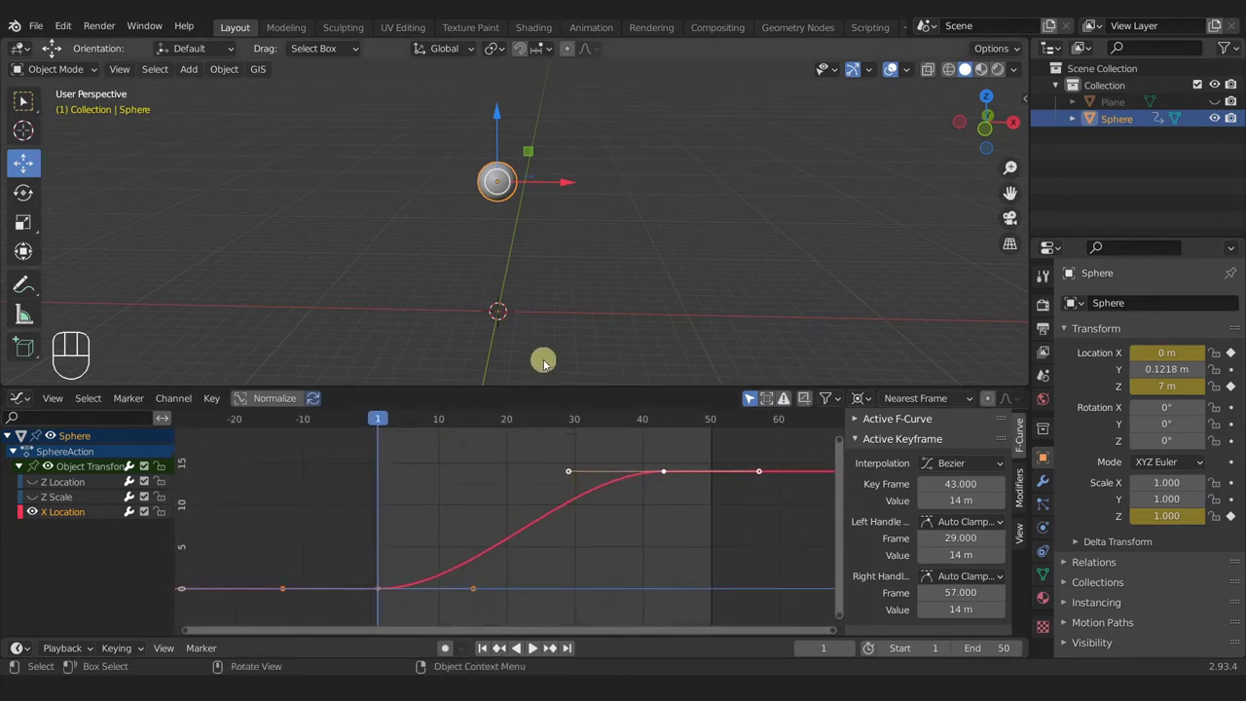
key("space")
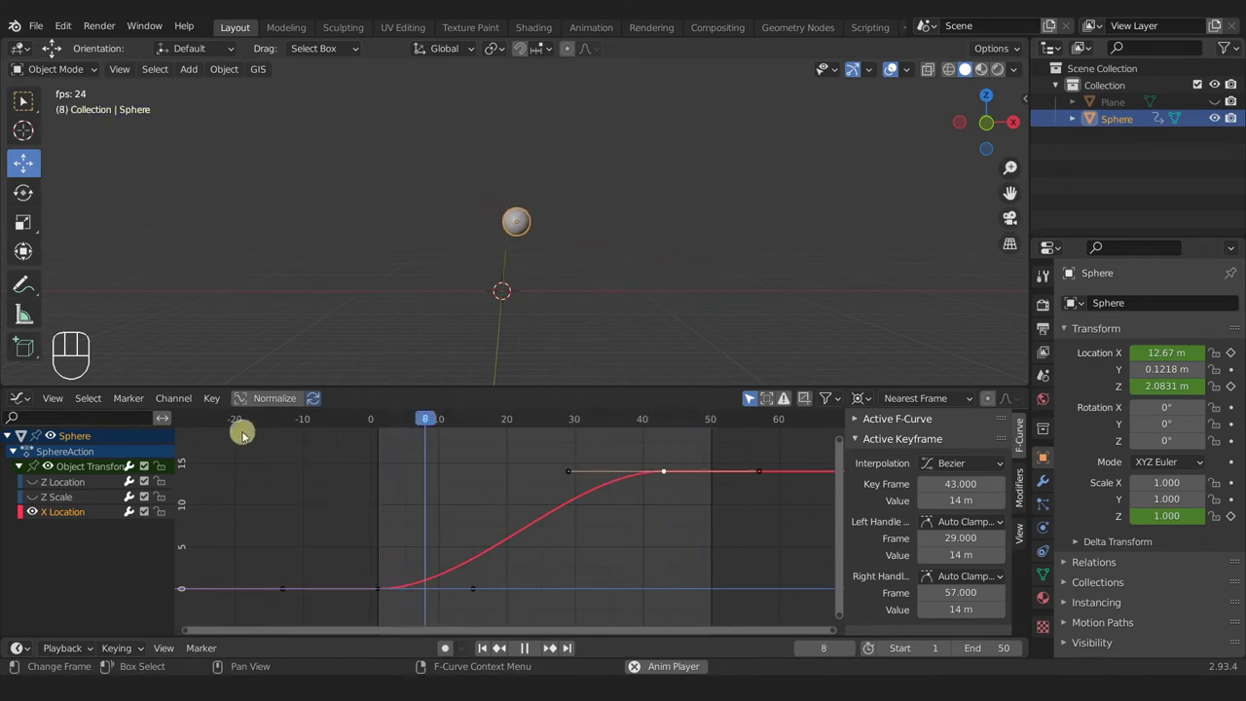
key("ctrl+h")
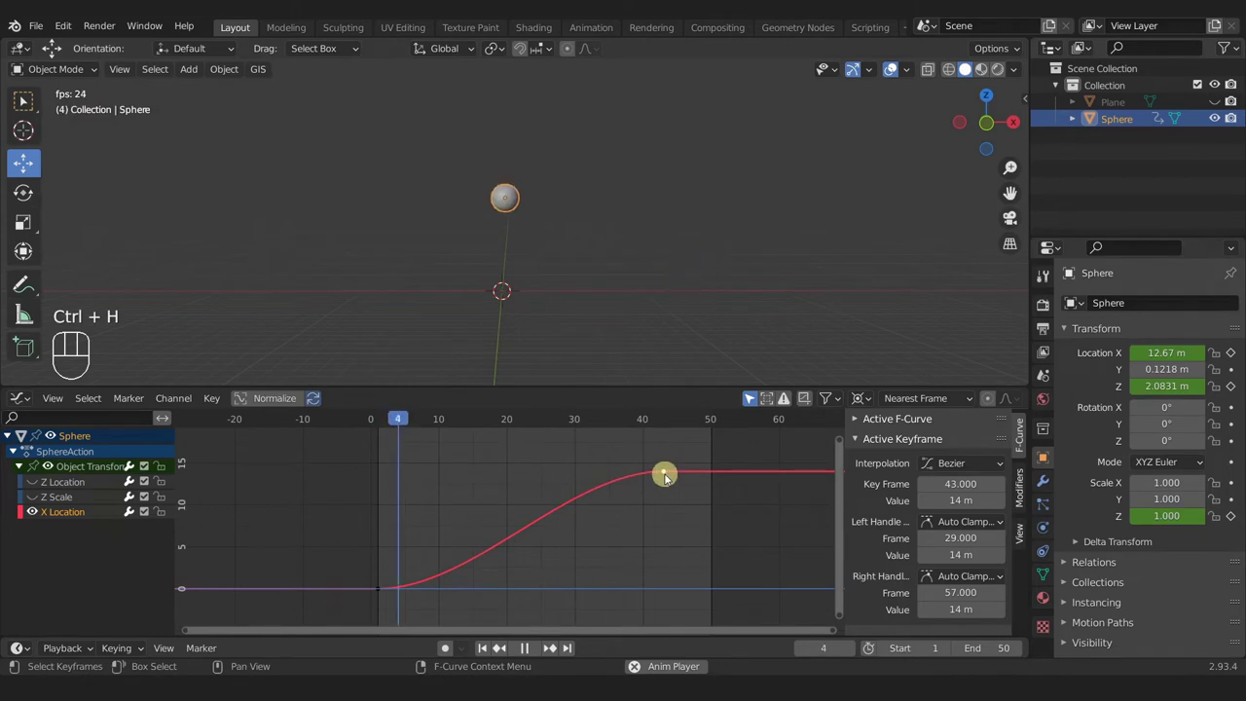
Step: Move the X Location keyframe at frame 43 vertically into negative values, down to about -10.2 m
key("g")
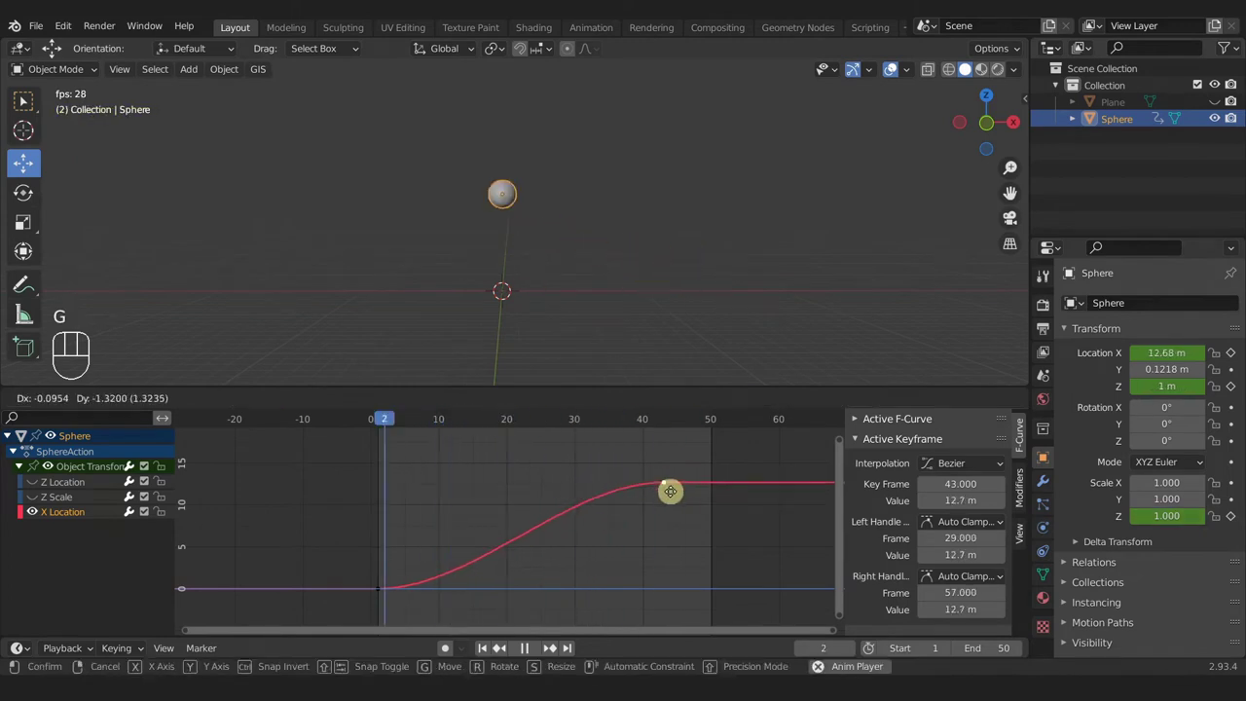
key("y")
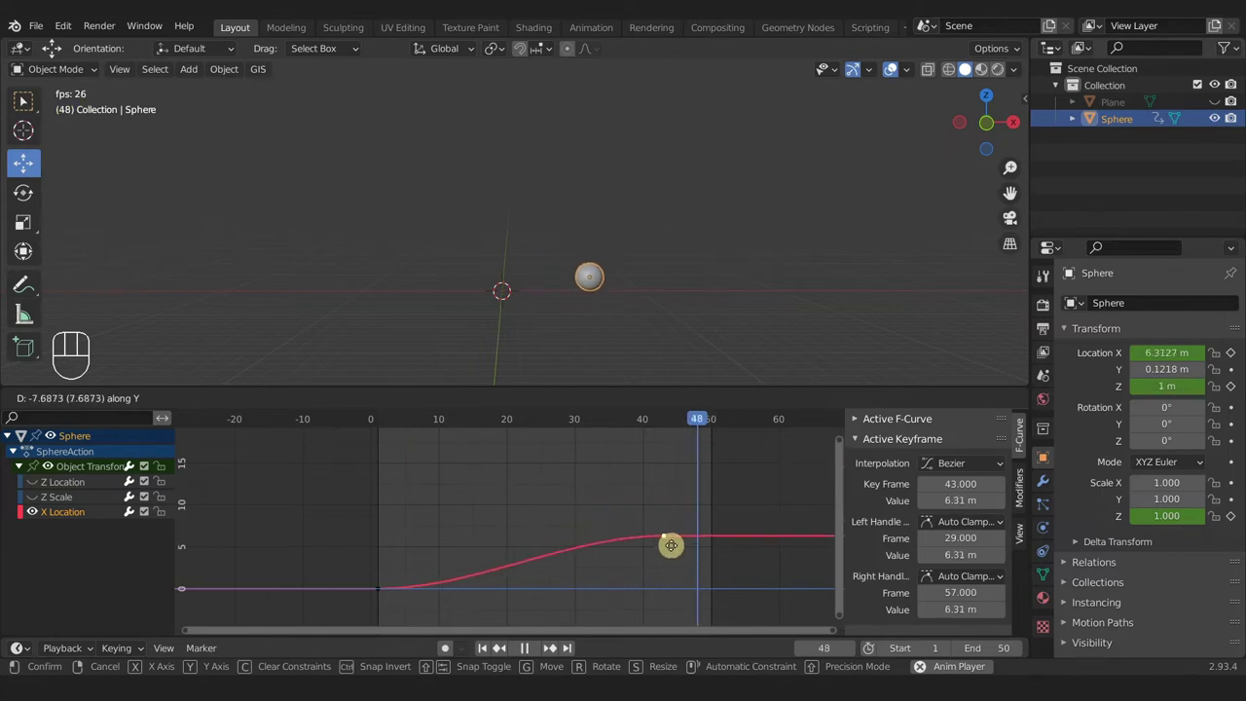
left_click(678, 631)
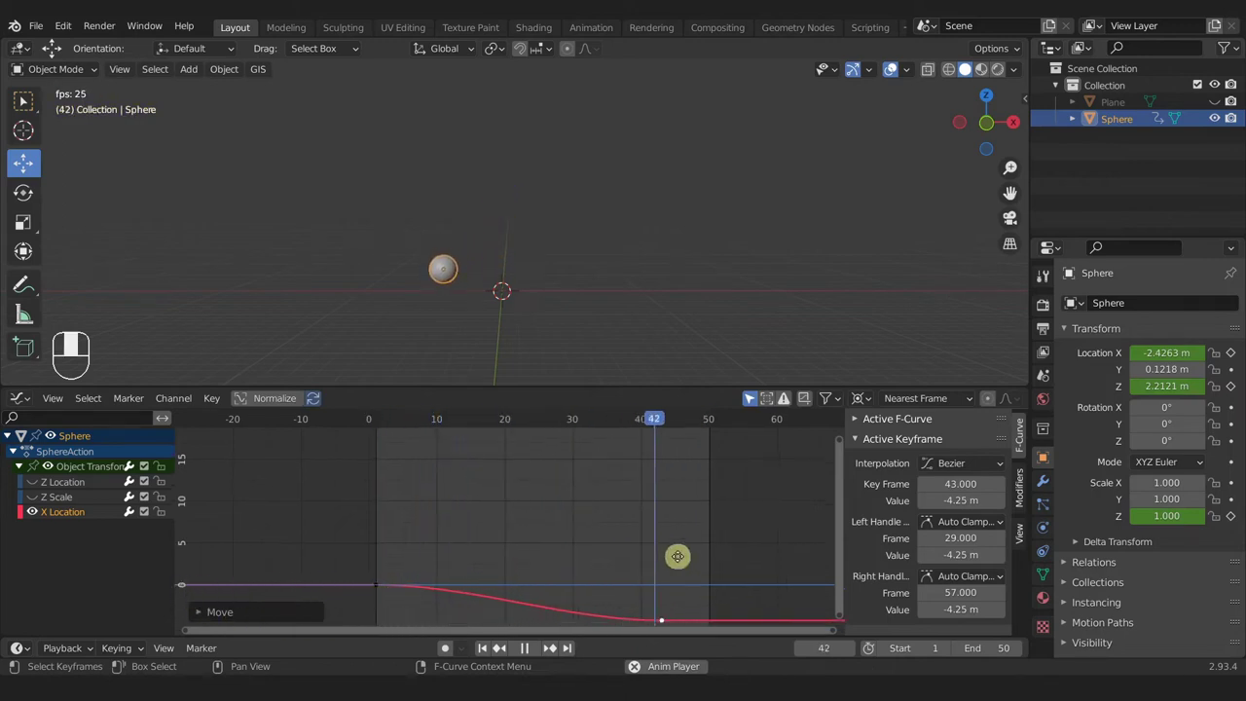
middle_click_drag(678, 565, 641, 502)
key("g")
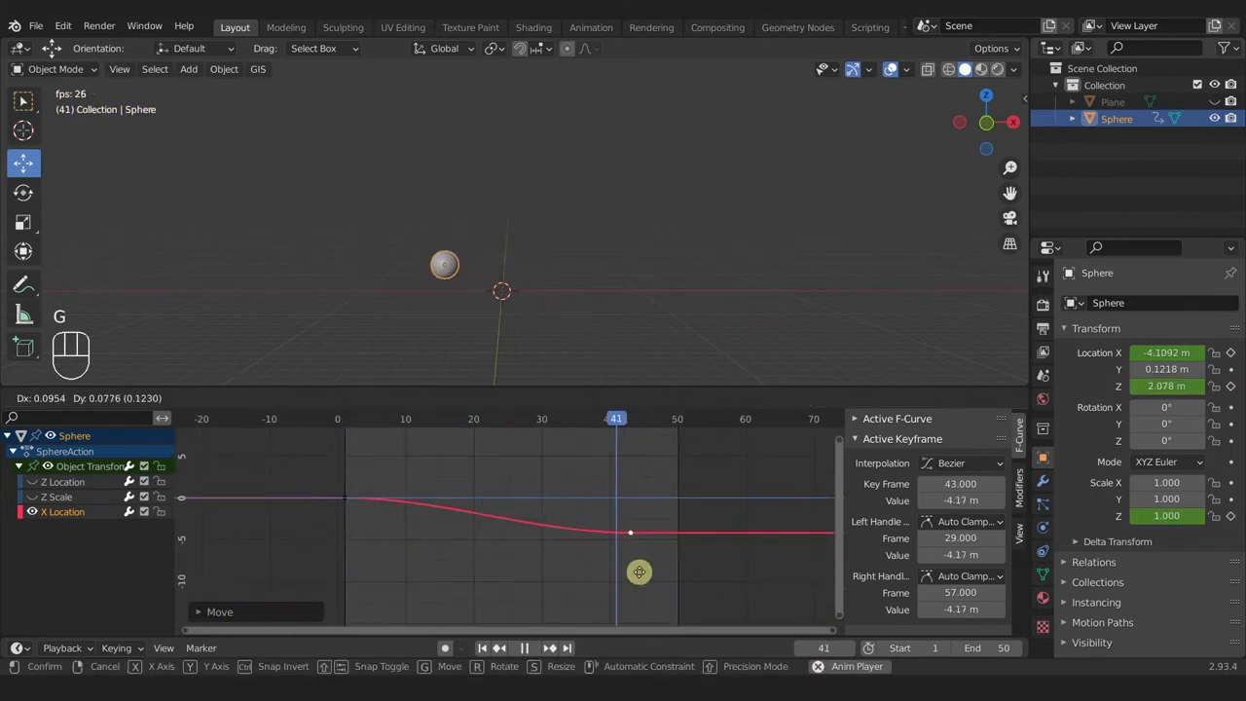
key("y")
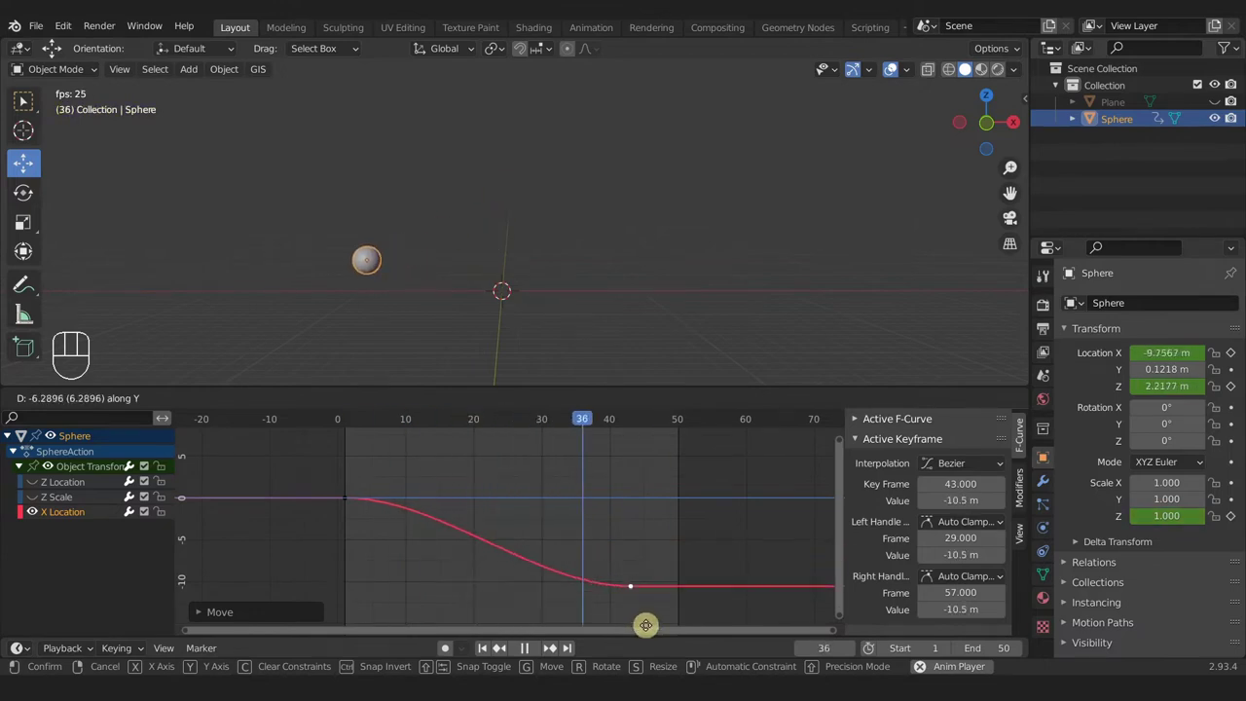
left_click(645, 622)
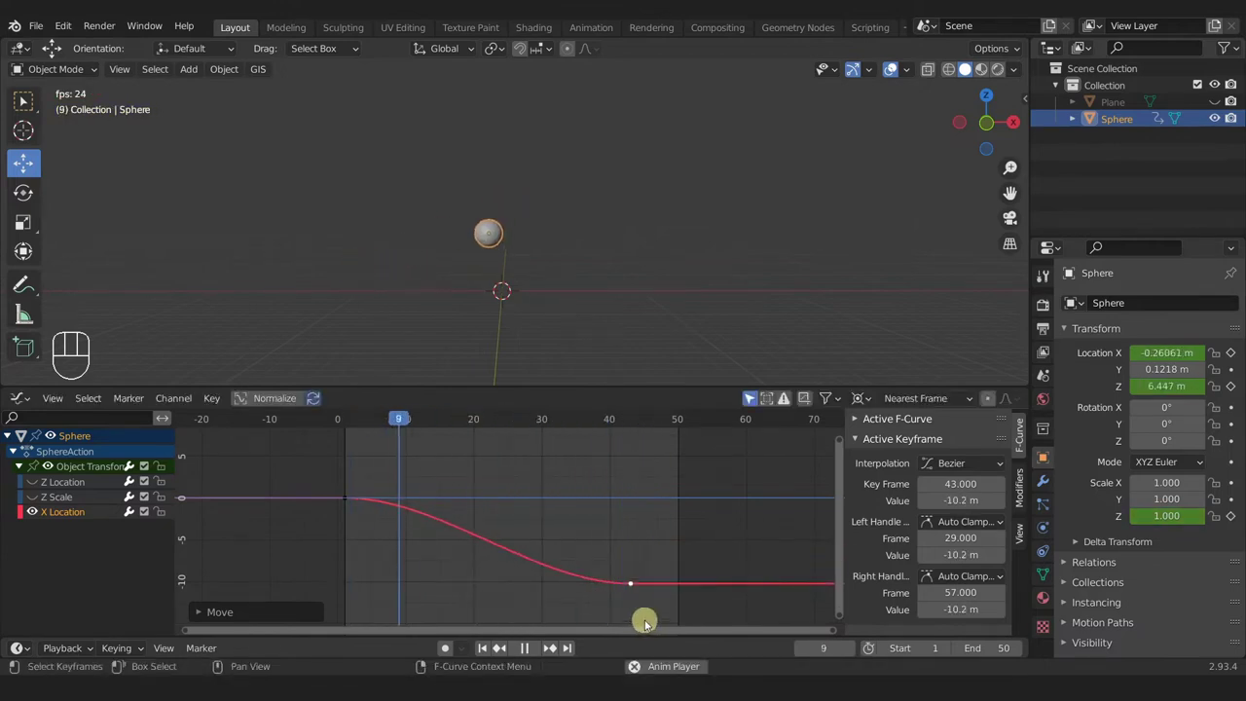
Step: Set the X Location keyframe at frame 43 to -14 m and observe the playback from another angle
left_click(963, 501)
key("BackSpace")
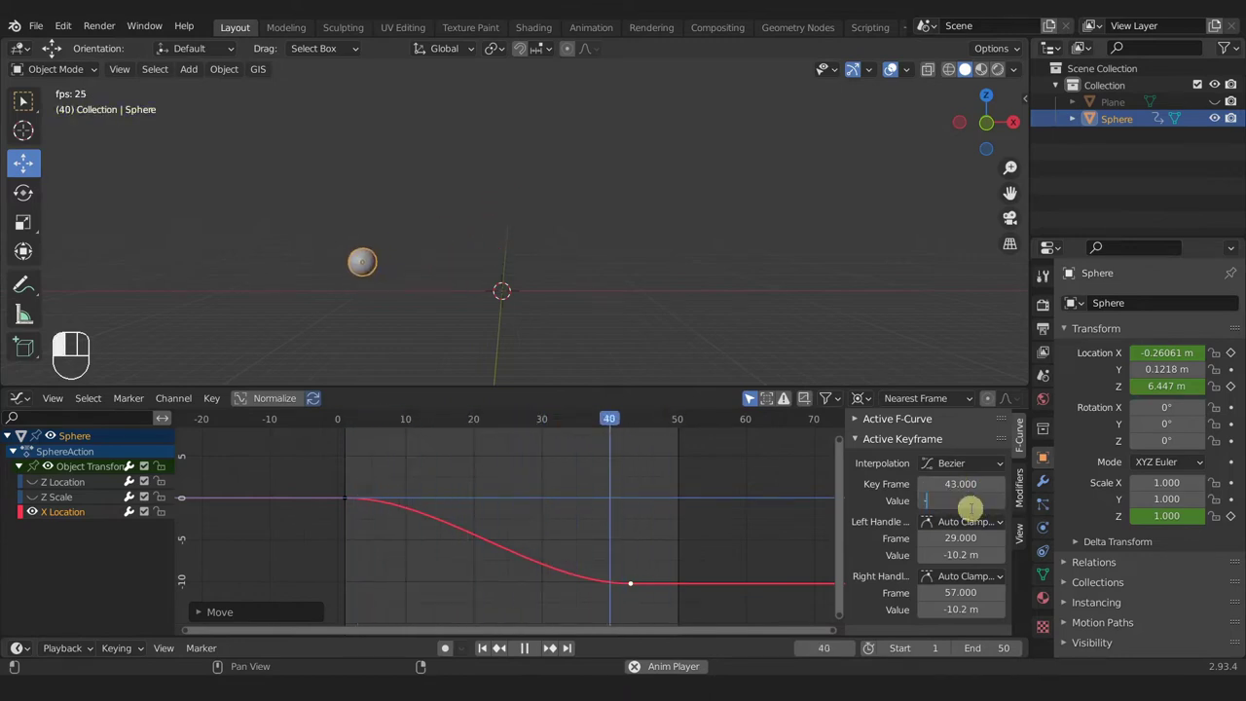
type("-14")
key("Return")
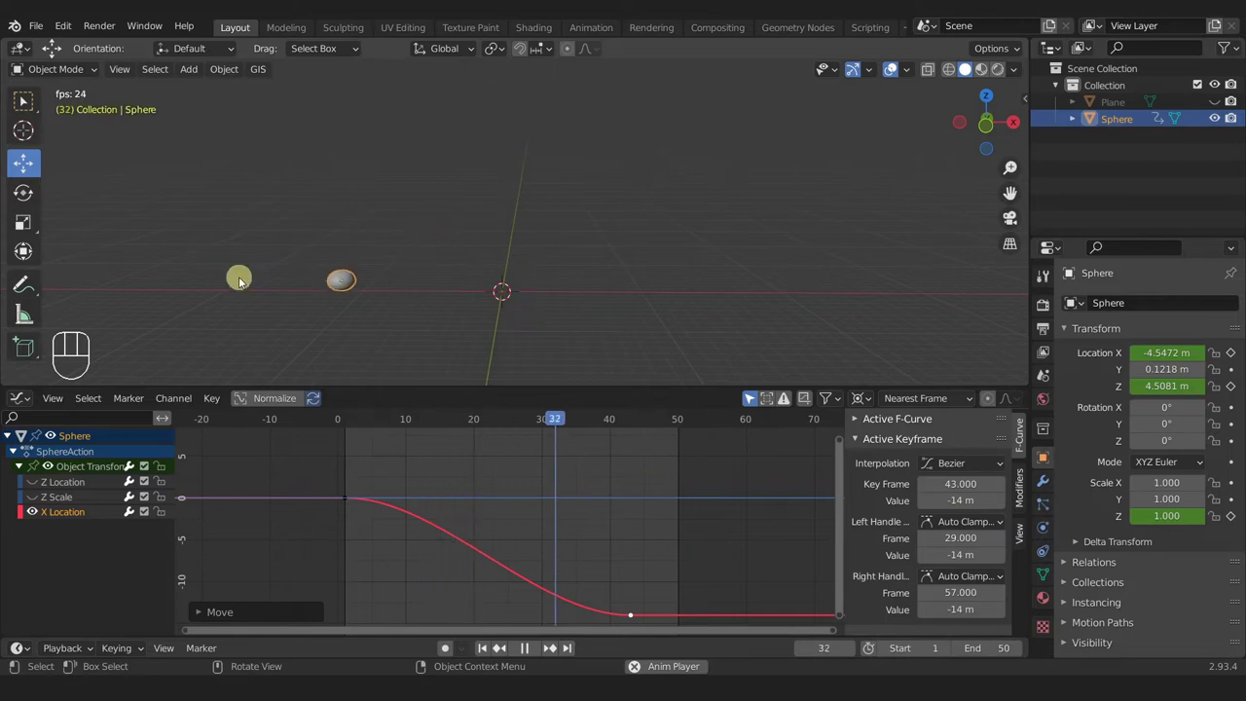
middle_click_drag(240, 282, 409, 297)
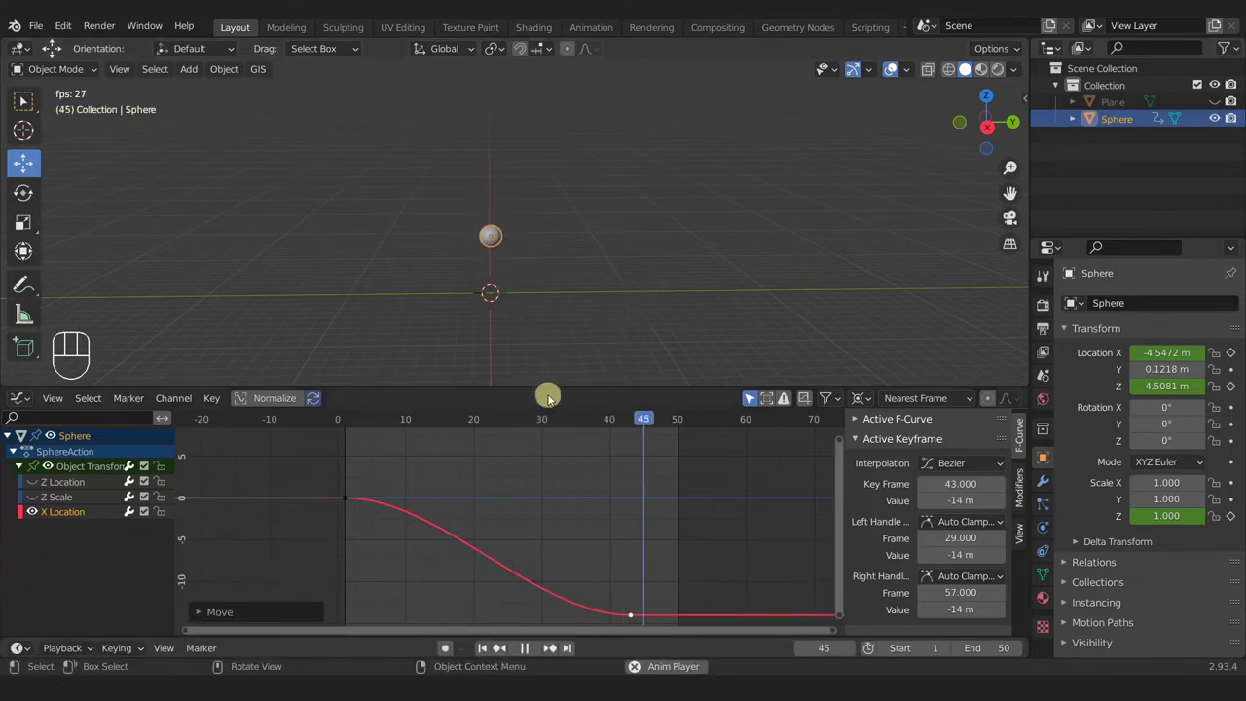
Step: Stop playback, return to frame 1 and clear only the X location keyframes of the sphere
key("space")
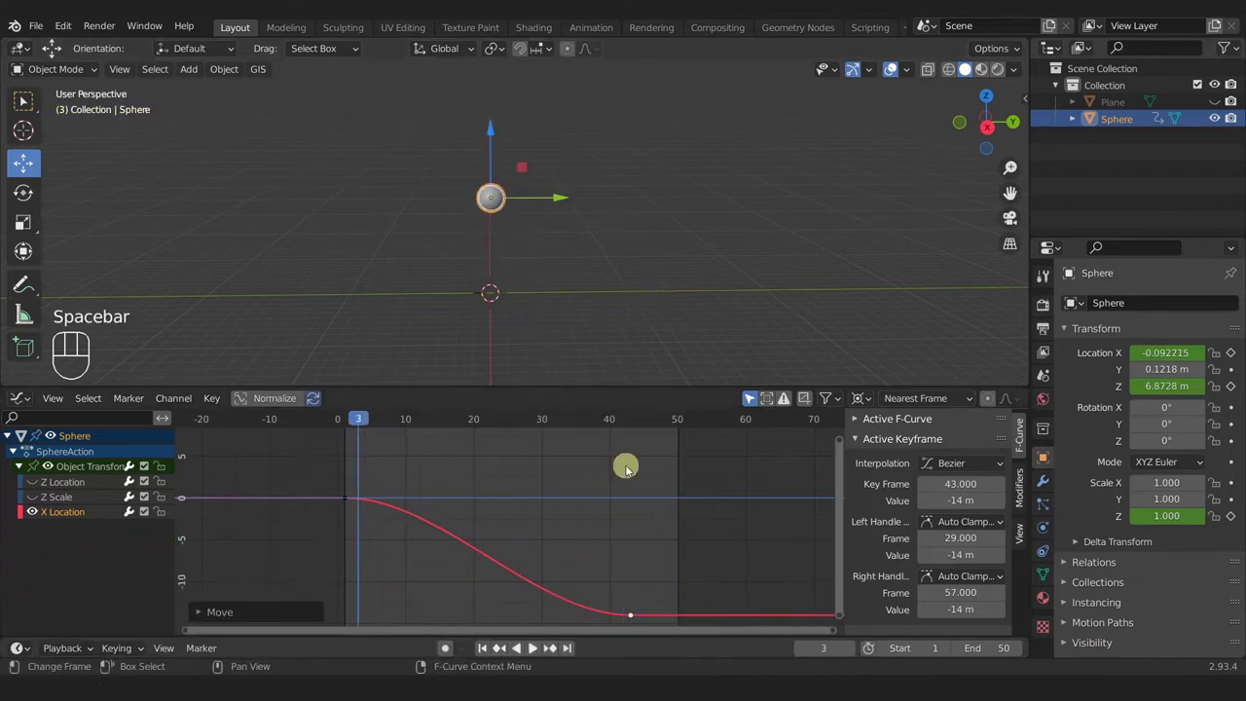
left_click(480, 648)
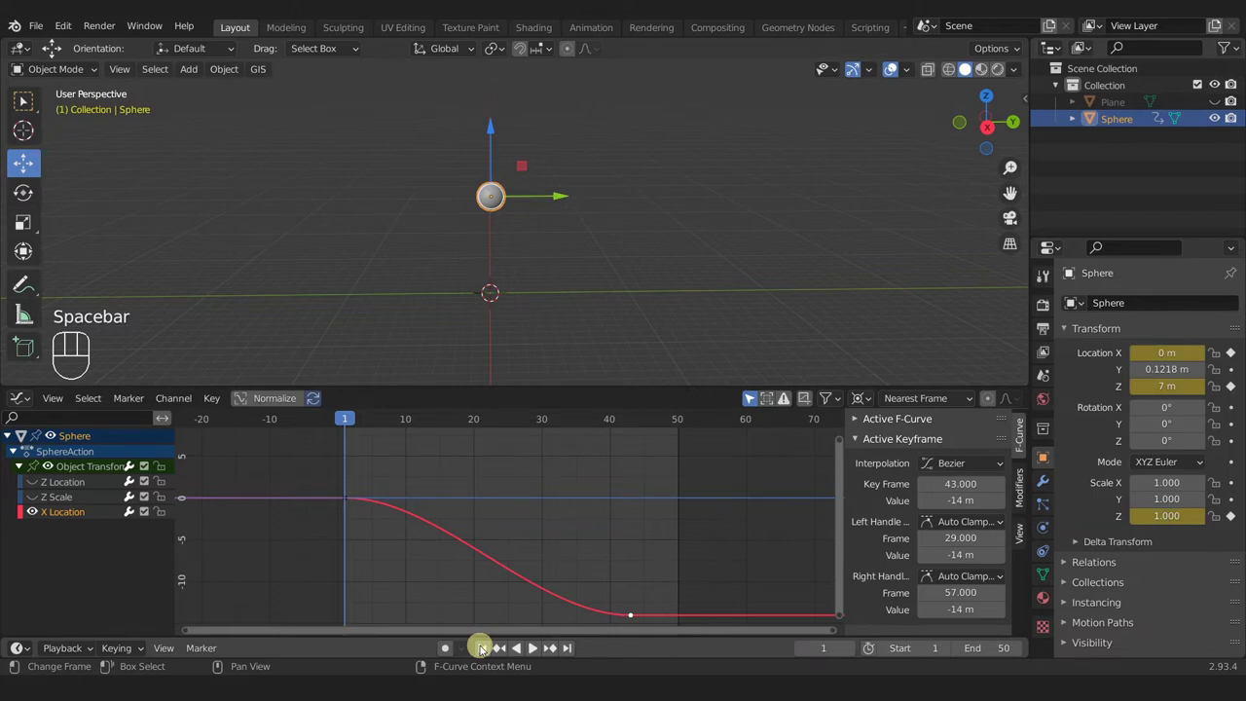
right_click(1161, 352)
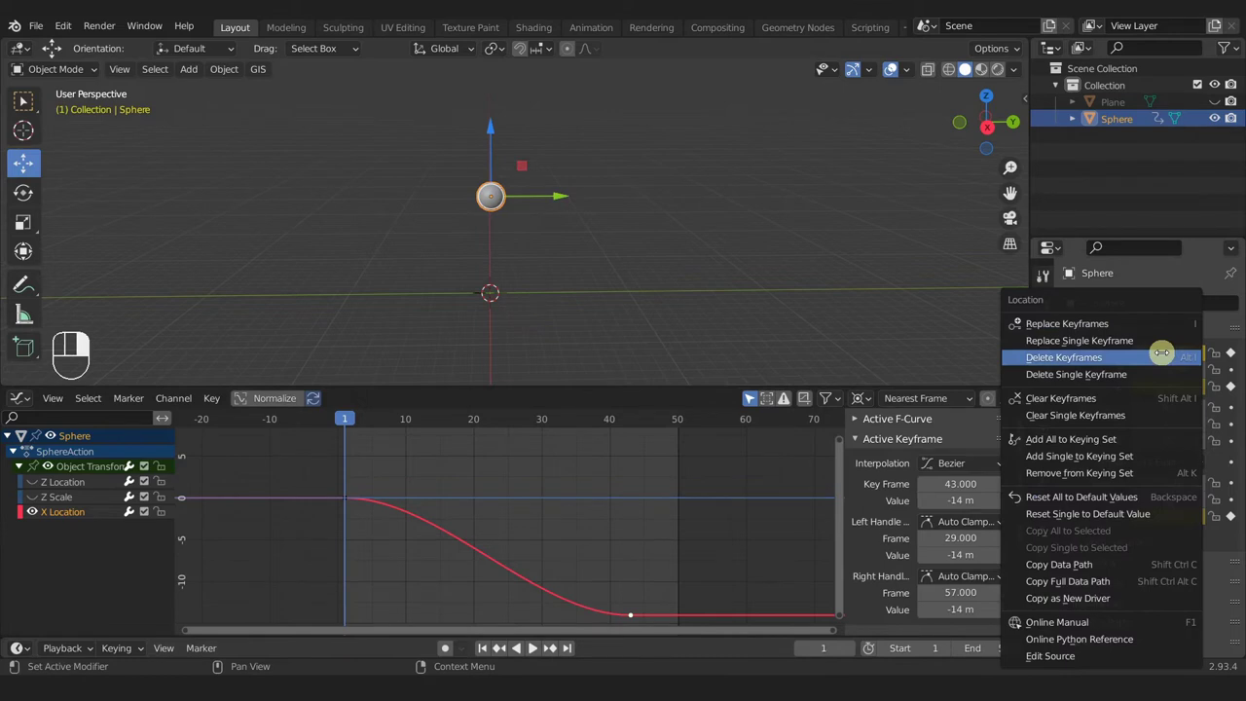
left_click(1111, 417)
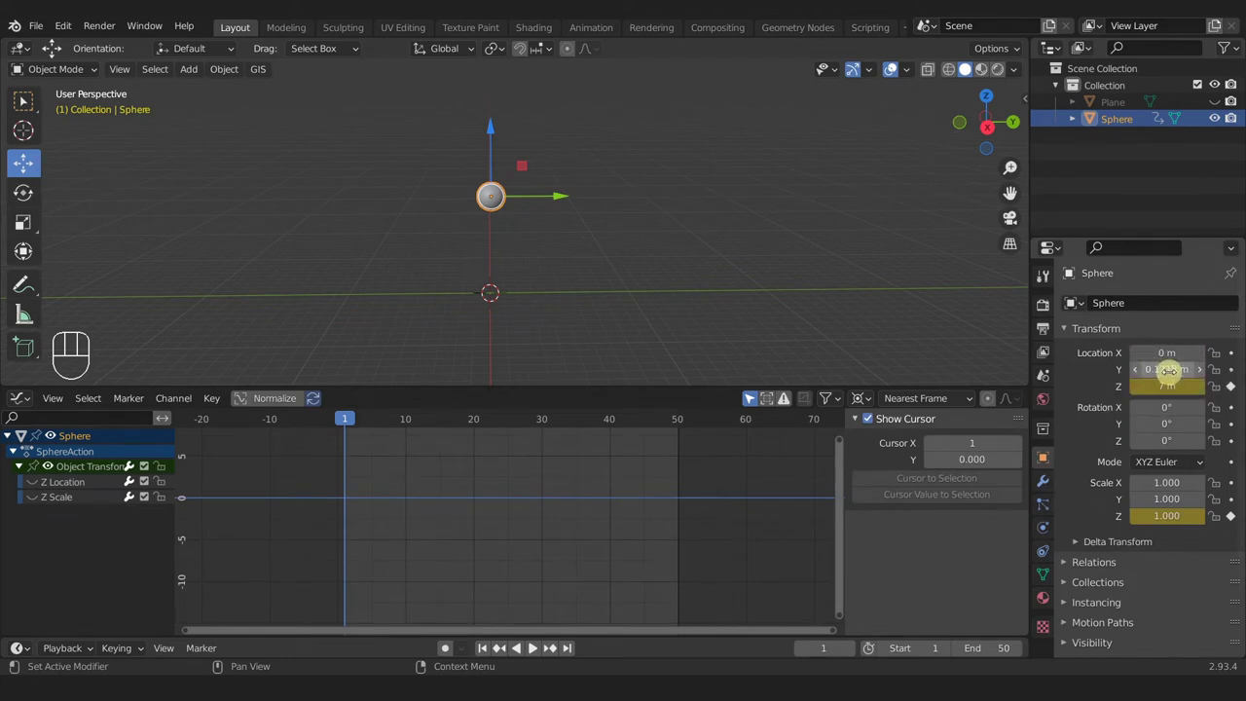
Step: Set the sphere's Y location to 0 m and keyframe it at frame 1
left_click_drag(1164, 369, 1174, 370)
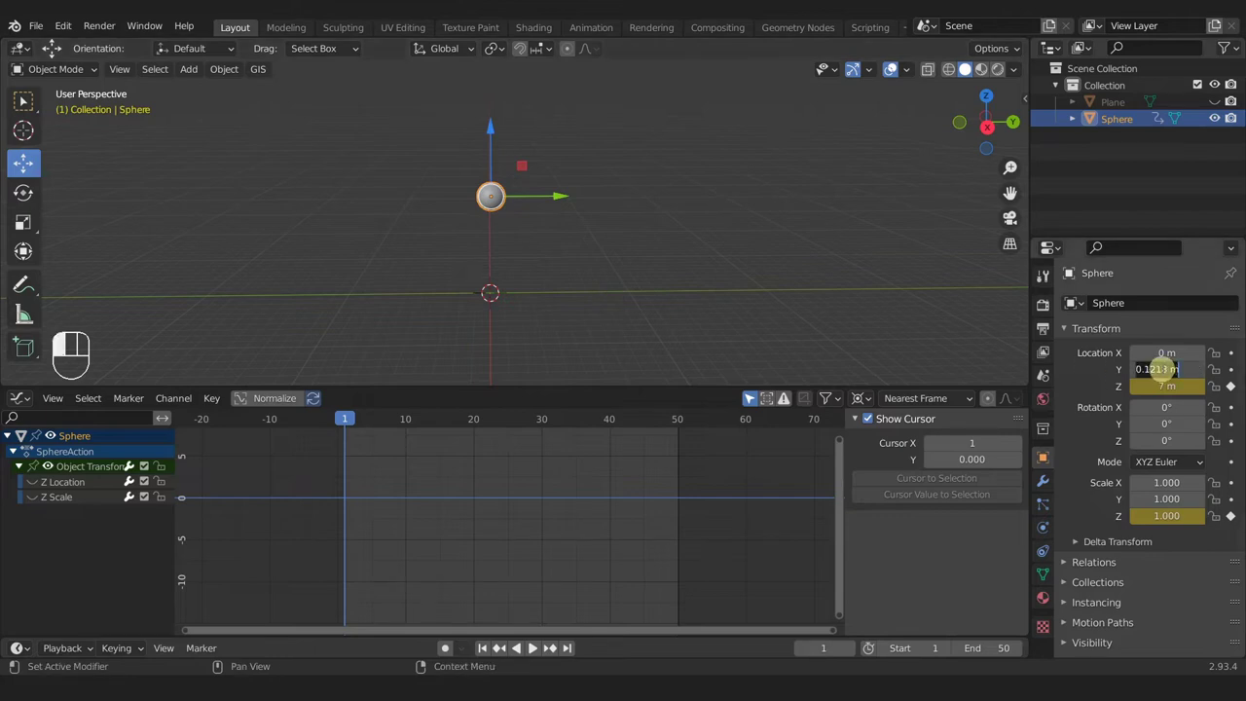
key("Return")
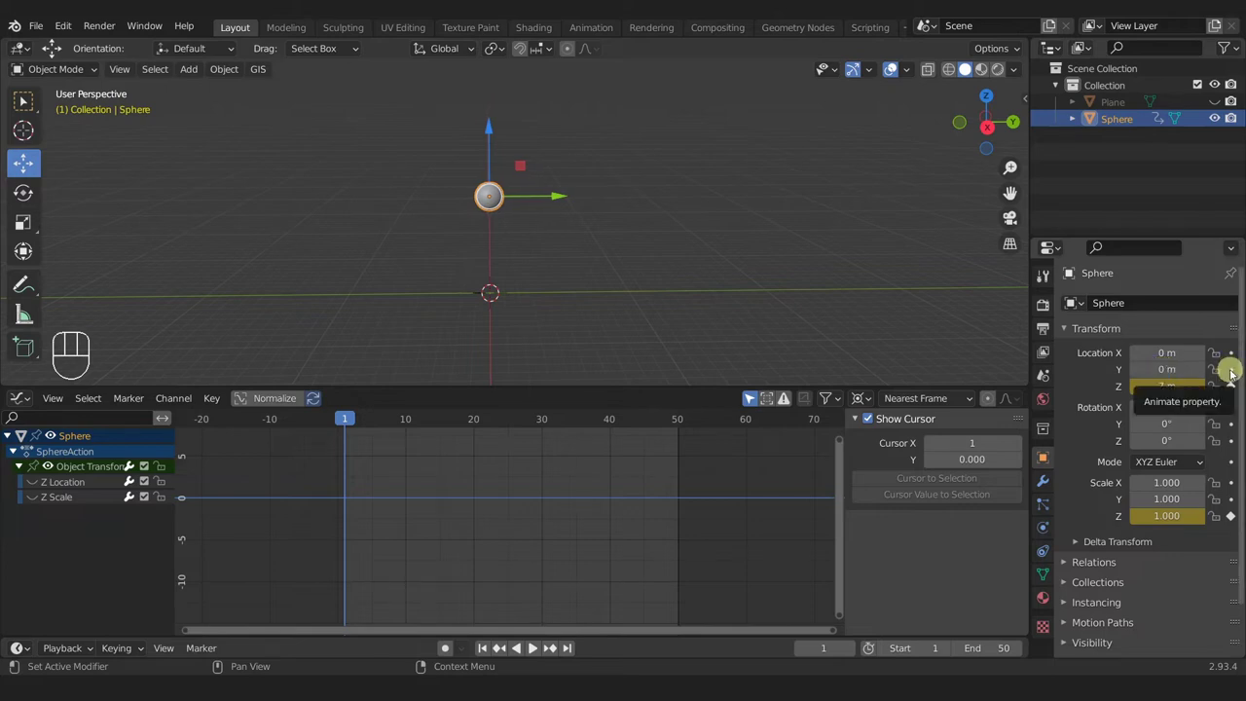
left_click(1231, 371)
Step: Go to frame 43 and compare it with the final Z Location keyframe by temporarily showing that curve
left_click(598, 418)
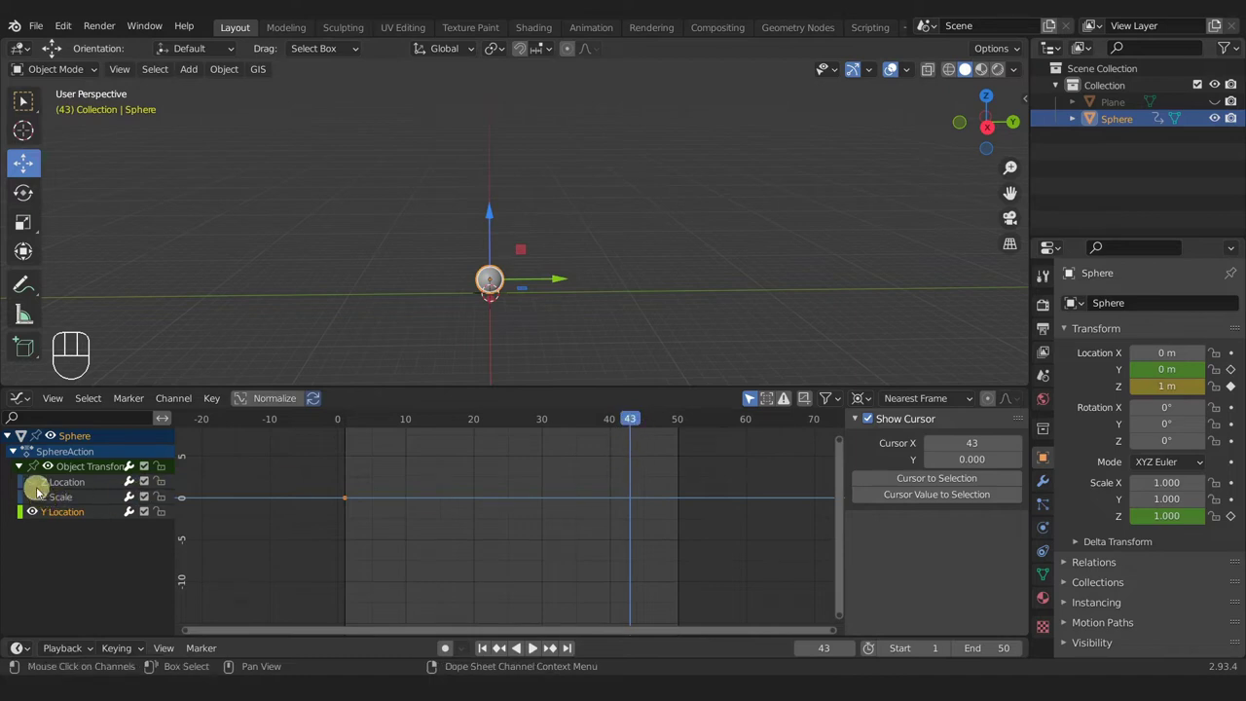
left_click(561, 478)
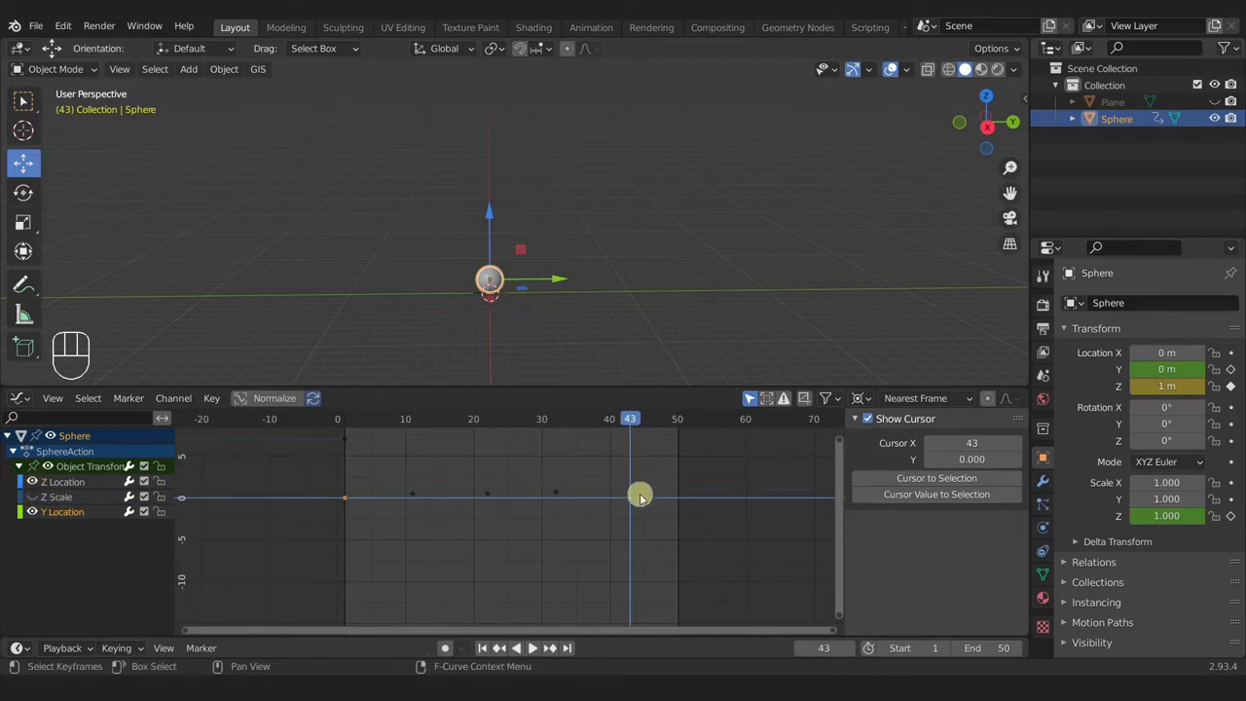
scroll(639, 498, "up", 3)
left_click(655, 540)
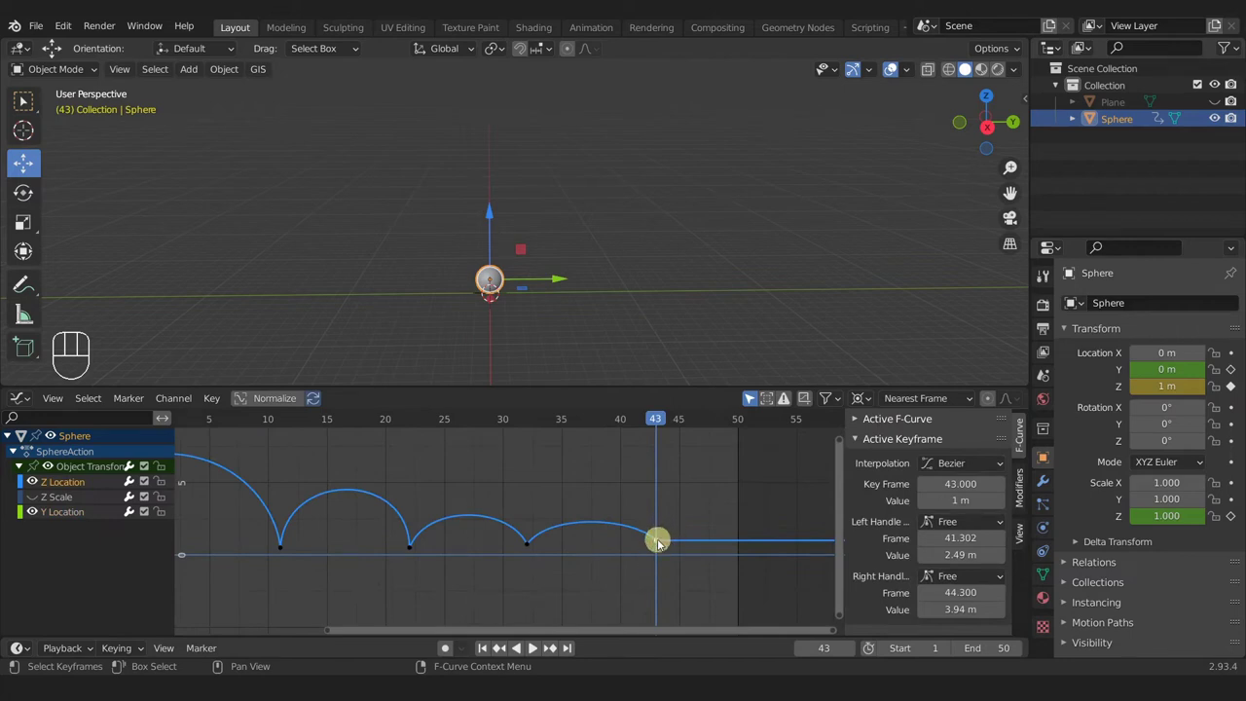
left_click(33, 481)
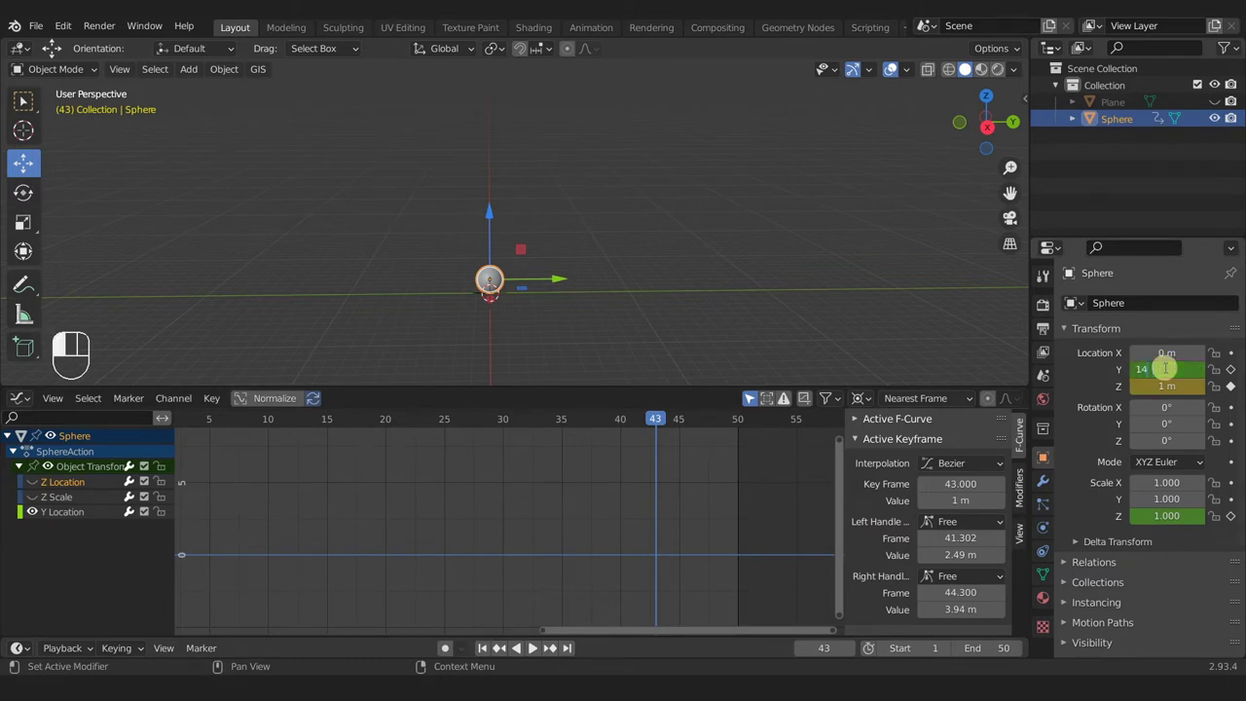
Step: Try a Y location of 14 m at frame 43 without keyframing it and play the animation
key("Return")
key("space")
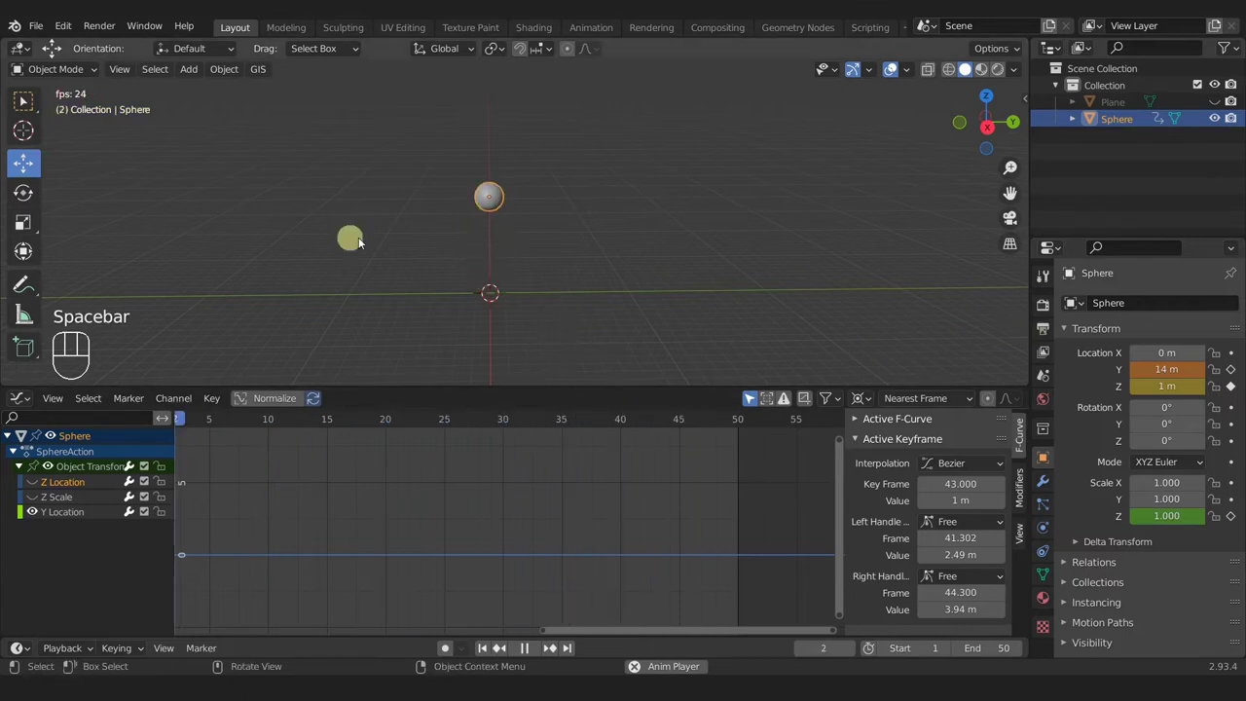
key("space")
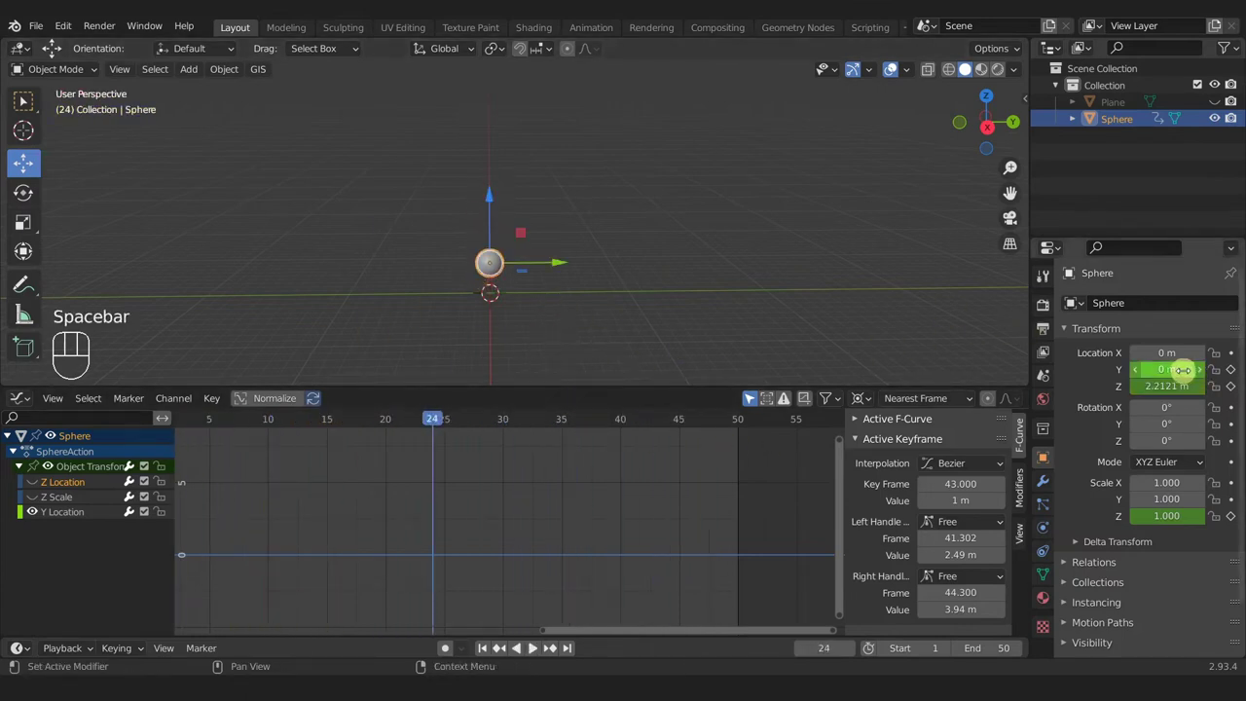
Step: Set the sphere's Y location to 14 m at frame 43 and keyframe it
left_click_drag(592, 419, 658, 429)
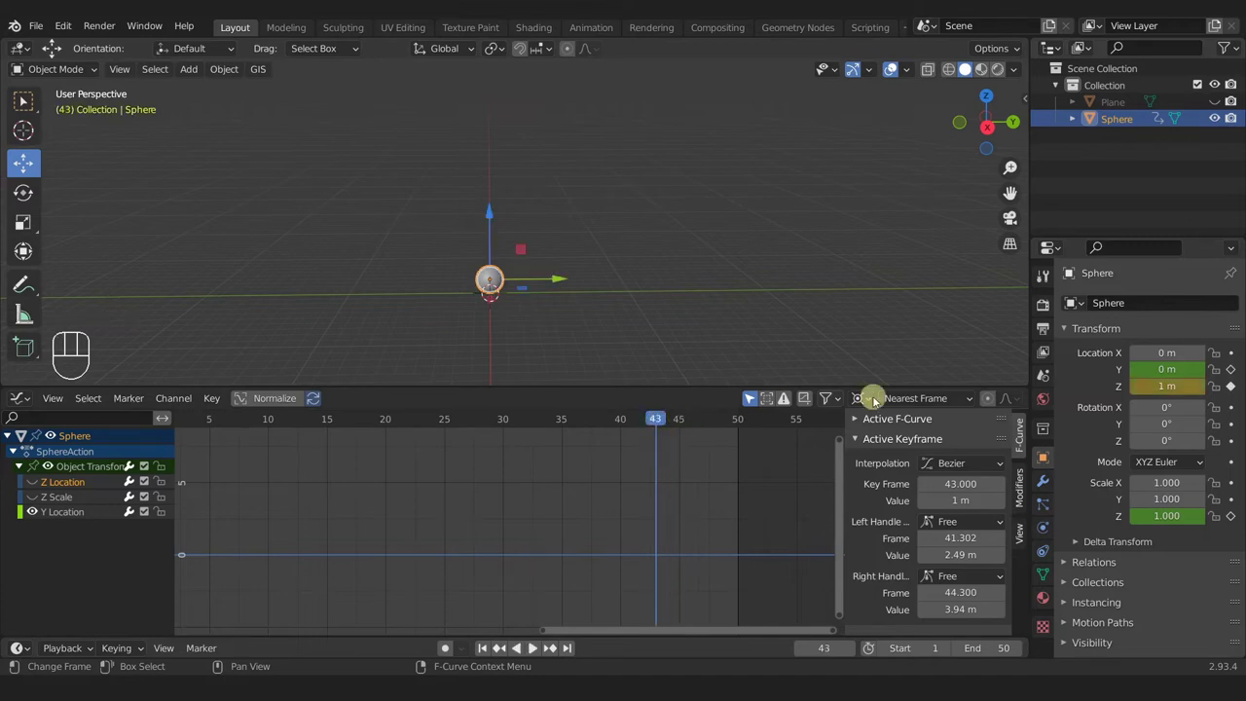
left_click(1169, 368)
type("14")
key("Return")
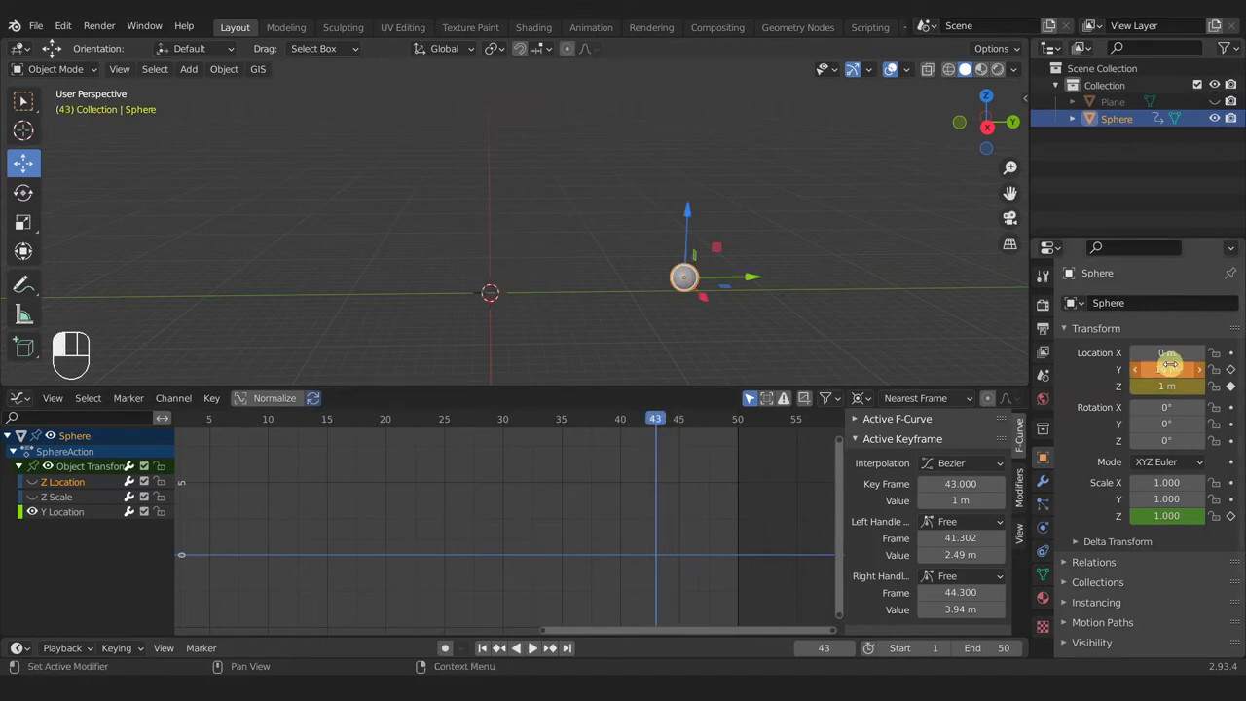
left_click(1230, 371)
Step: Select the Y Location curve and play the animation to examine the sphere's movement along Y
key("Home")
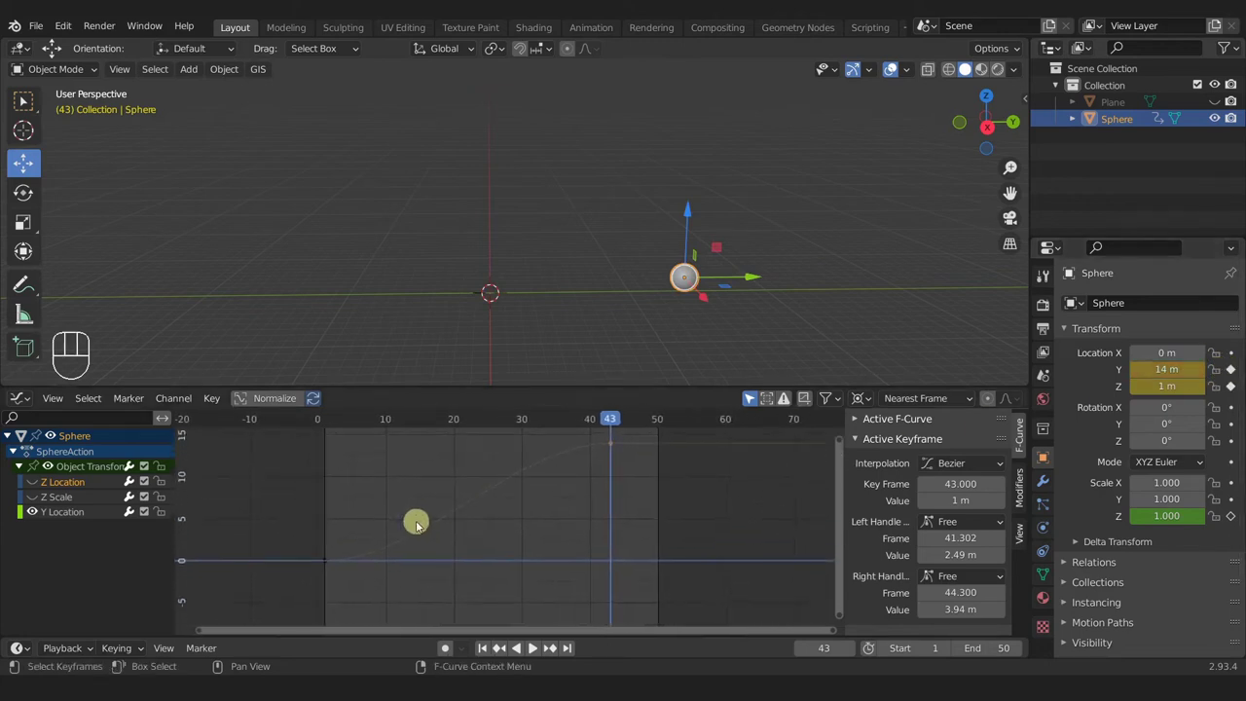
left_click(64, 511)
key("space")
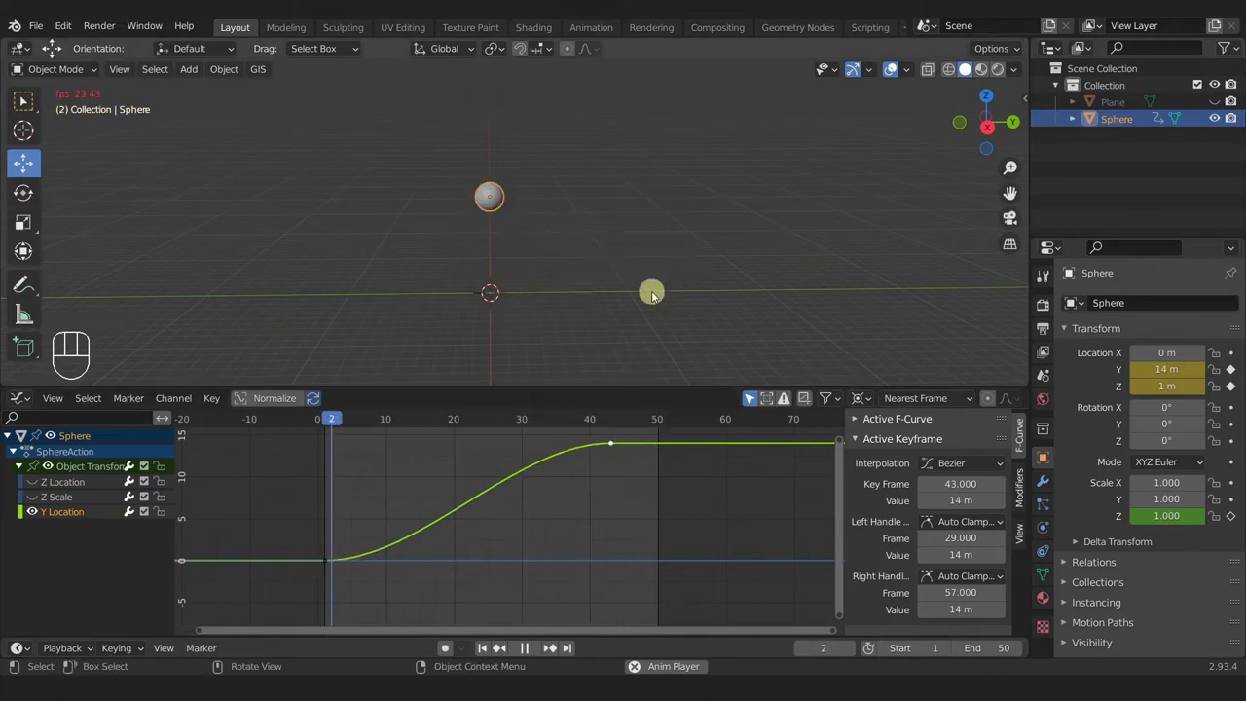
middle_click_drag(788, 301, 683, 328)
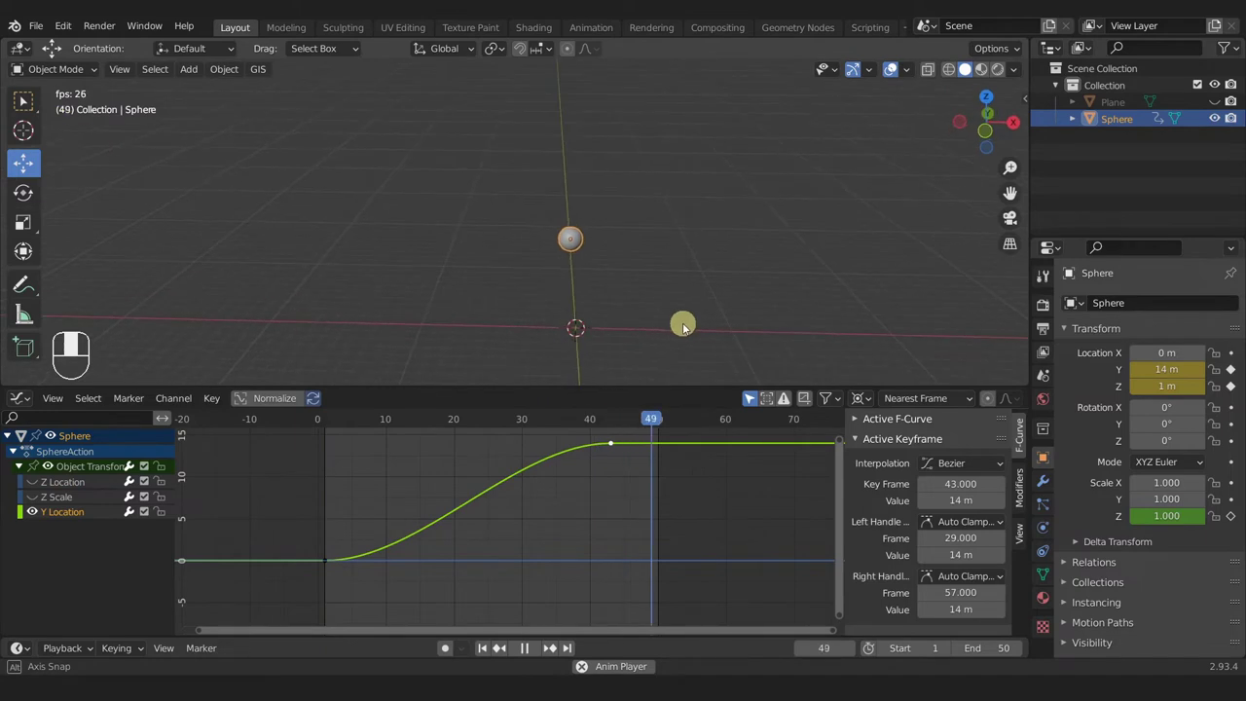
middle_click_drag(615, 347, 556, 279, "shift")
Step: Set the Y Location keyframe at frame 43 to -14 m
left_click(955, 503)
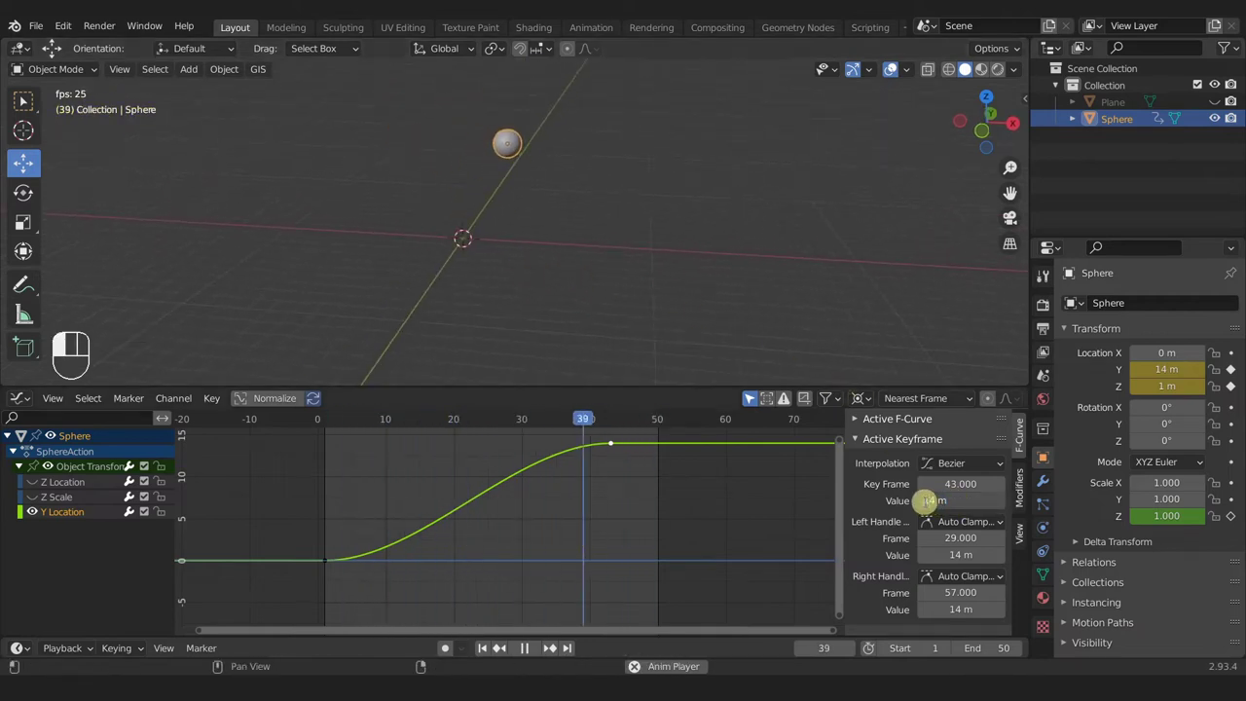
type("-14")
key("Return")
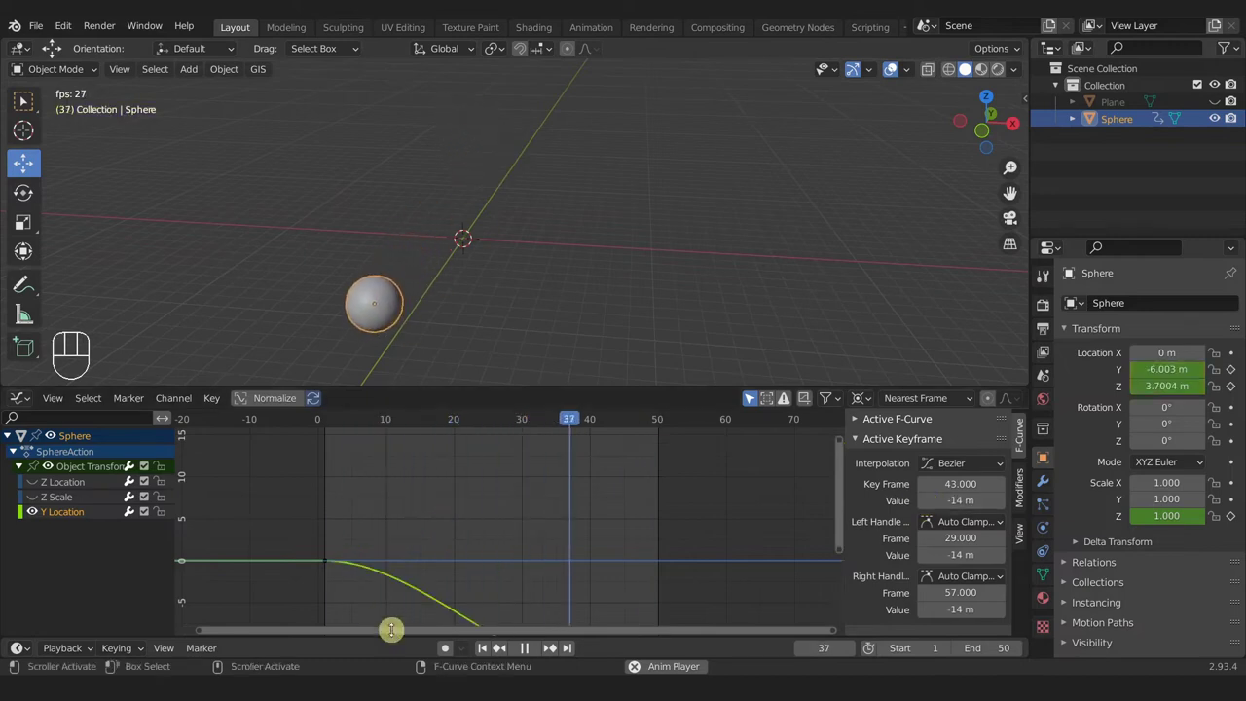
scroll(676, 484, "down", 2)
middle_click_drag(675, 484, 578, 479, "ctrl")
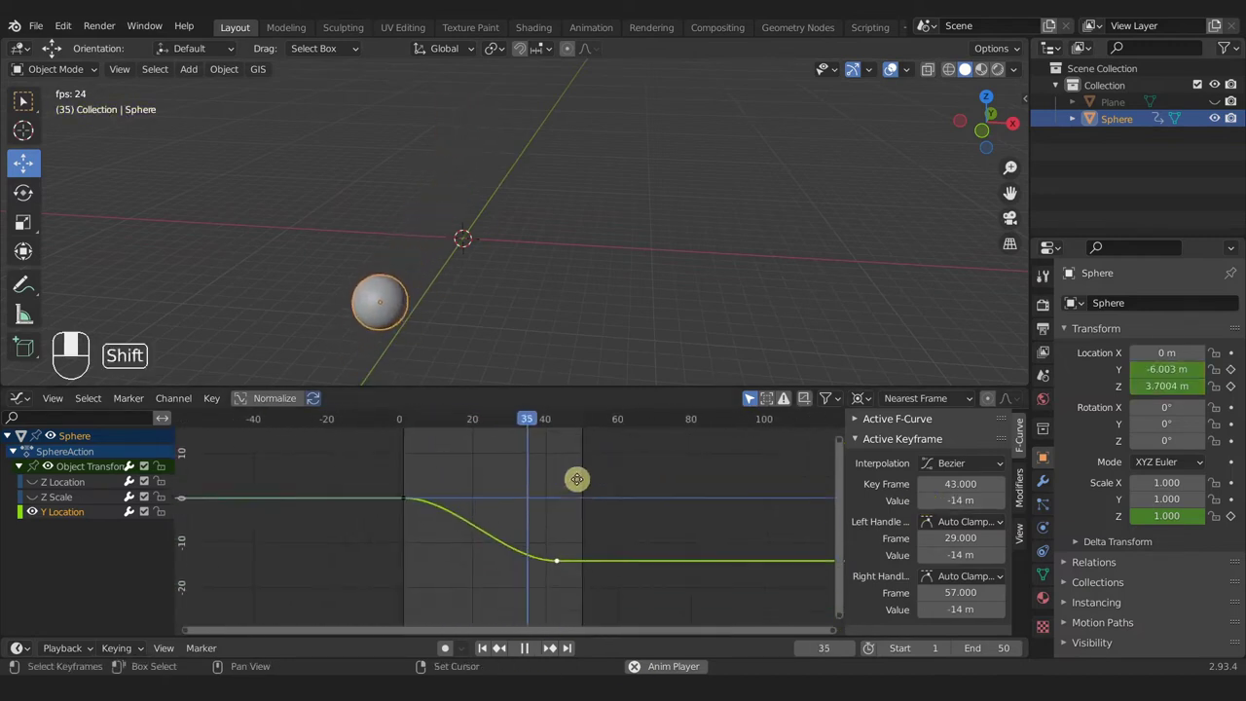
Step: Examine the sphere's bouncing motion along negative Y from several viewing angles during playback
mouse_move(451, 307)
middle_mouse_down()
mouse_move(478, 308)
mouse_move(425, 315)
mouse_move(551, 302)
mouse_move(563, 279)
mouse_move(473, 317)
middle_mouse_up()
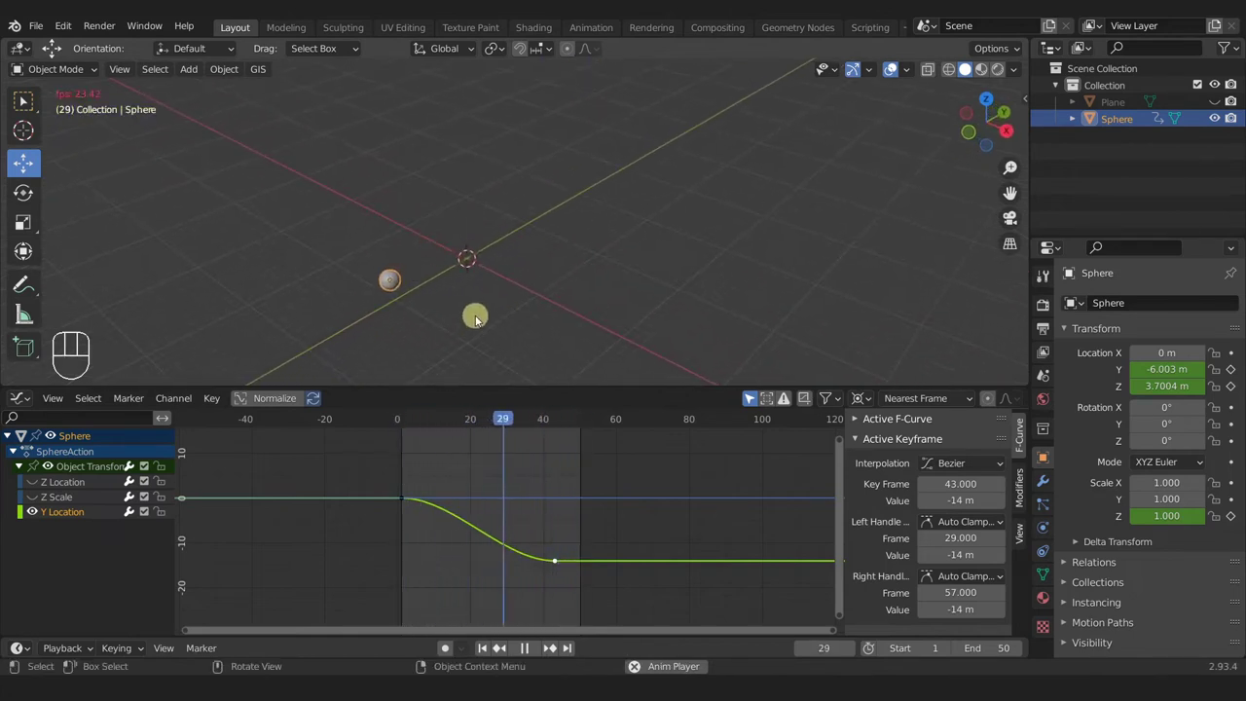
middle_click_drag(475, 319, 499, 245)
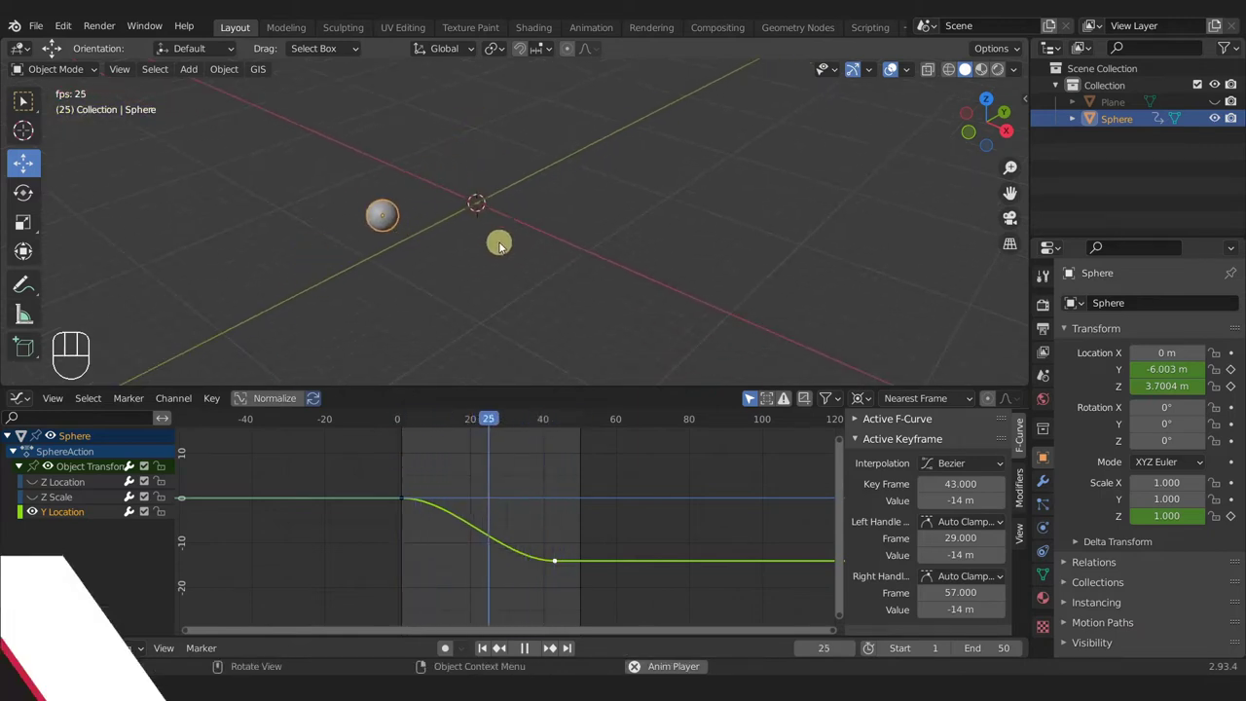
middle_click_drag(494, 245, 576, 286)
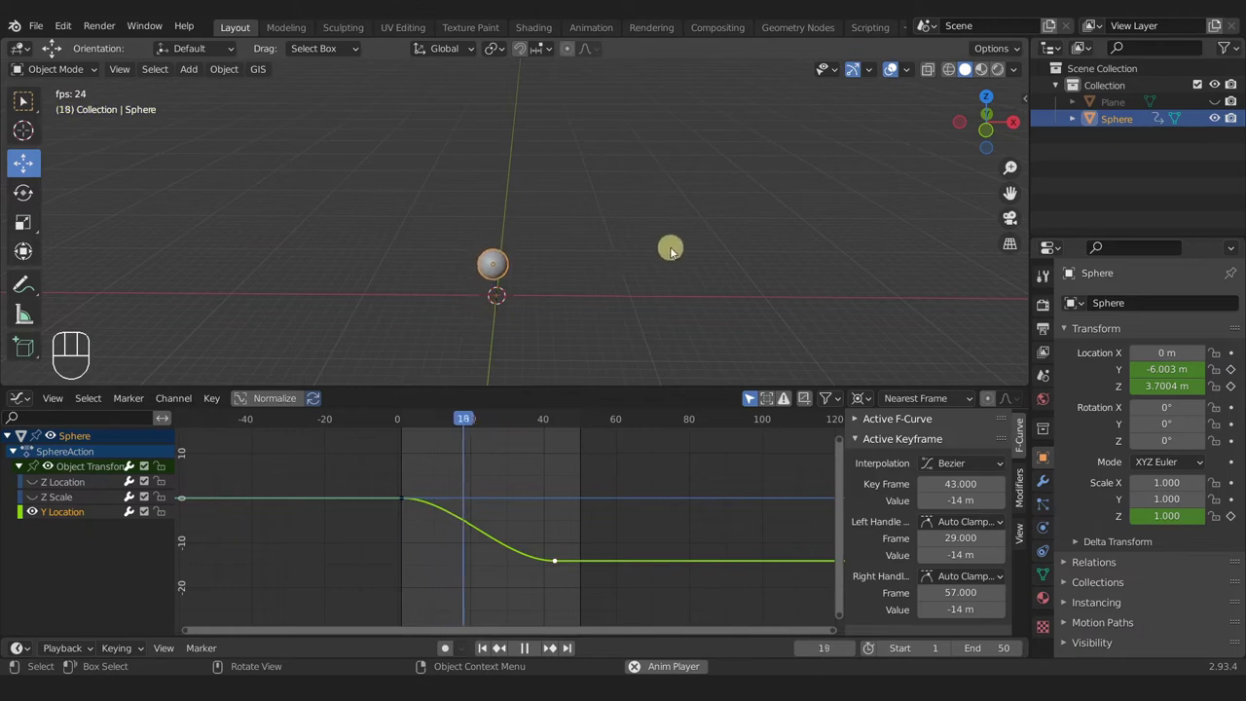
Step: Stop the playback, return to frame 1 and keyframe the sphere's X location at 0 m
middle_click_drag(554, 290, 548, 302, "shift")
key("space")
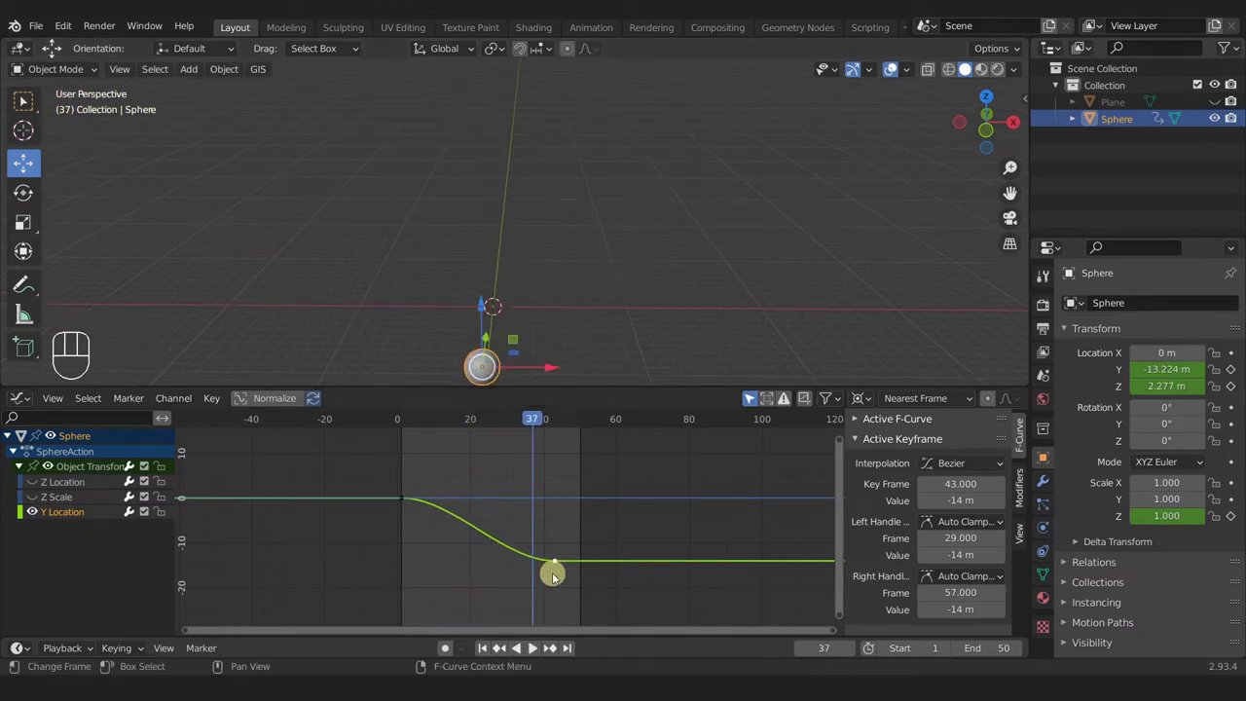
left_click(483, 649)
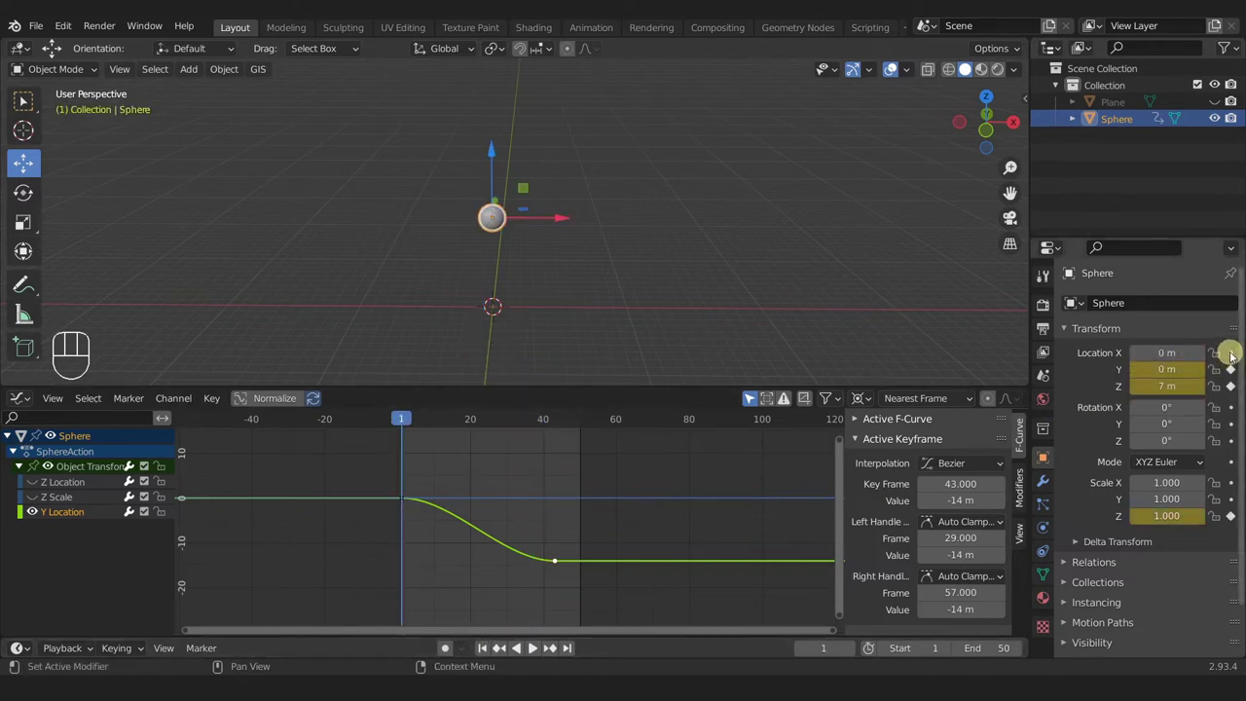
middle_click_drag(590, 272, 556, 370)
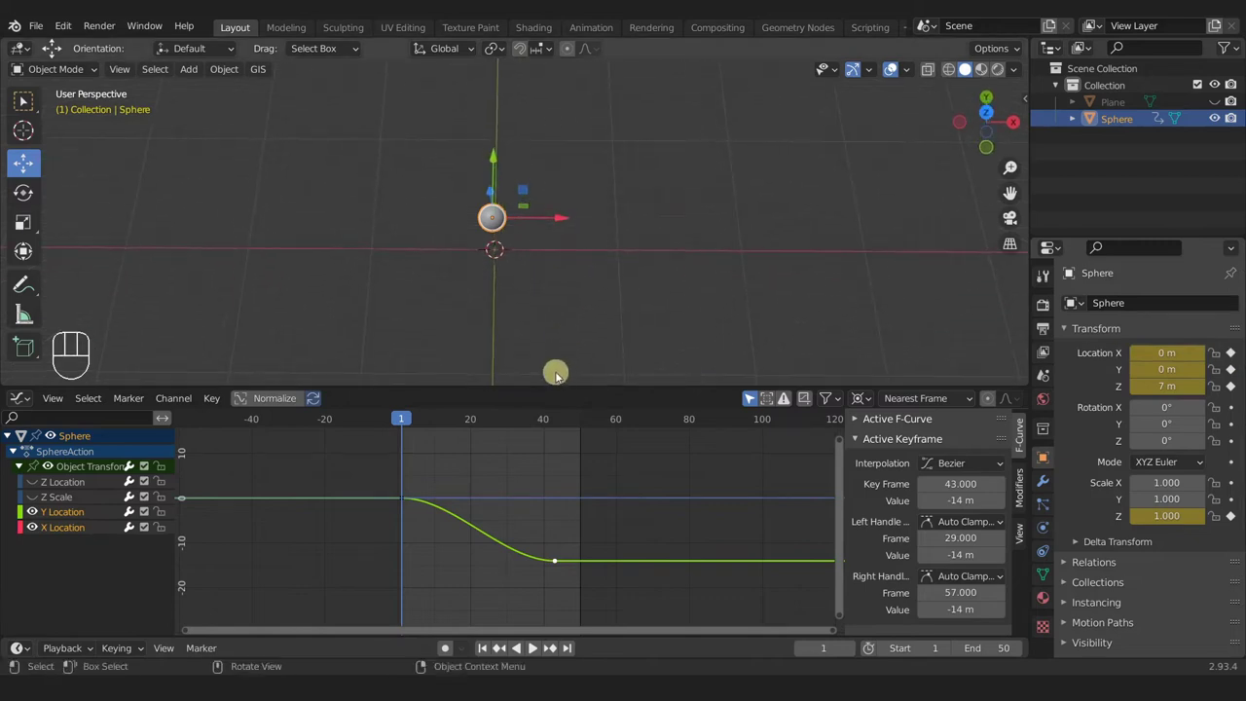
left_click(474, 425)
left_click_drag(474, 426, 400, 426)
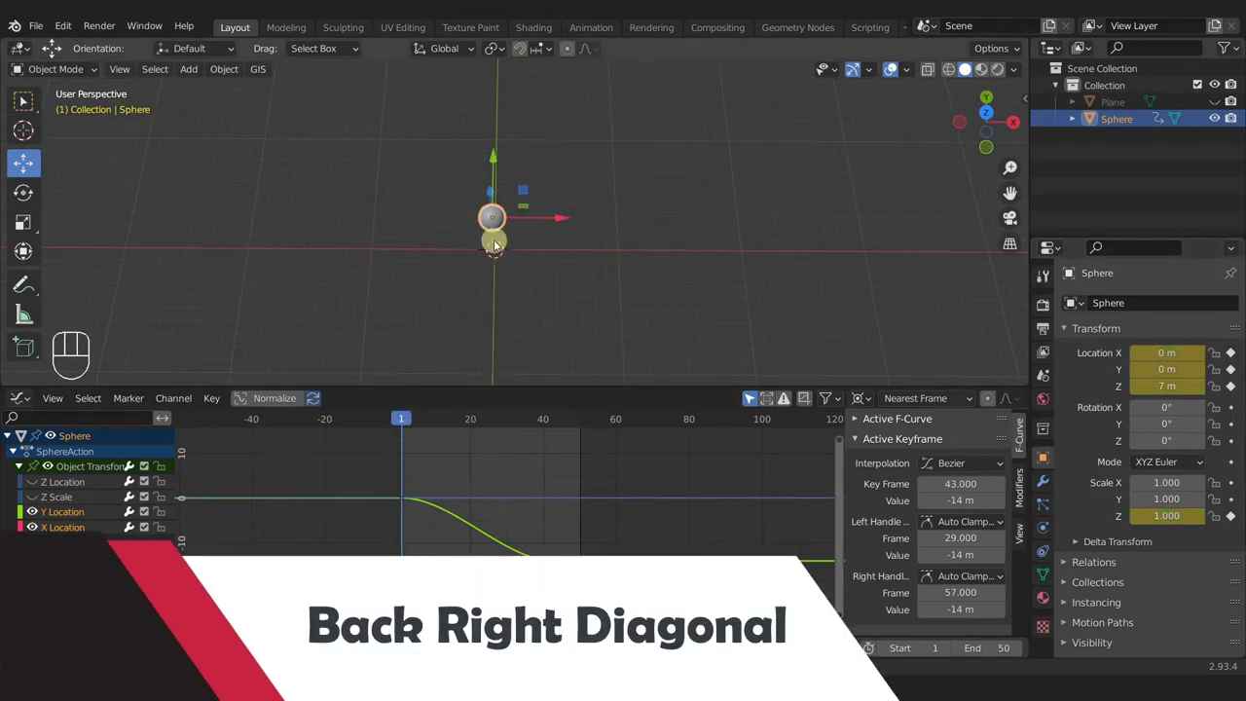
Step: Set the Y Location keyframe at frame 43 to 14 m and play the animation briefly to check it
middle_click_drag(587, 139, 587, 250, "shift")
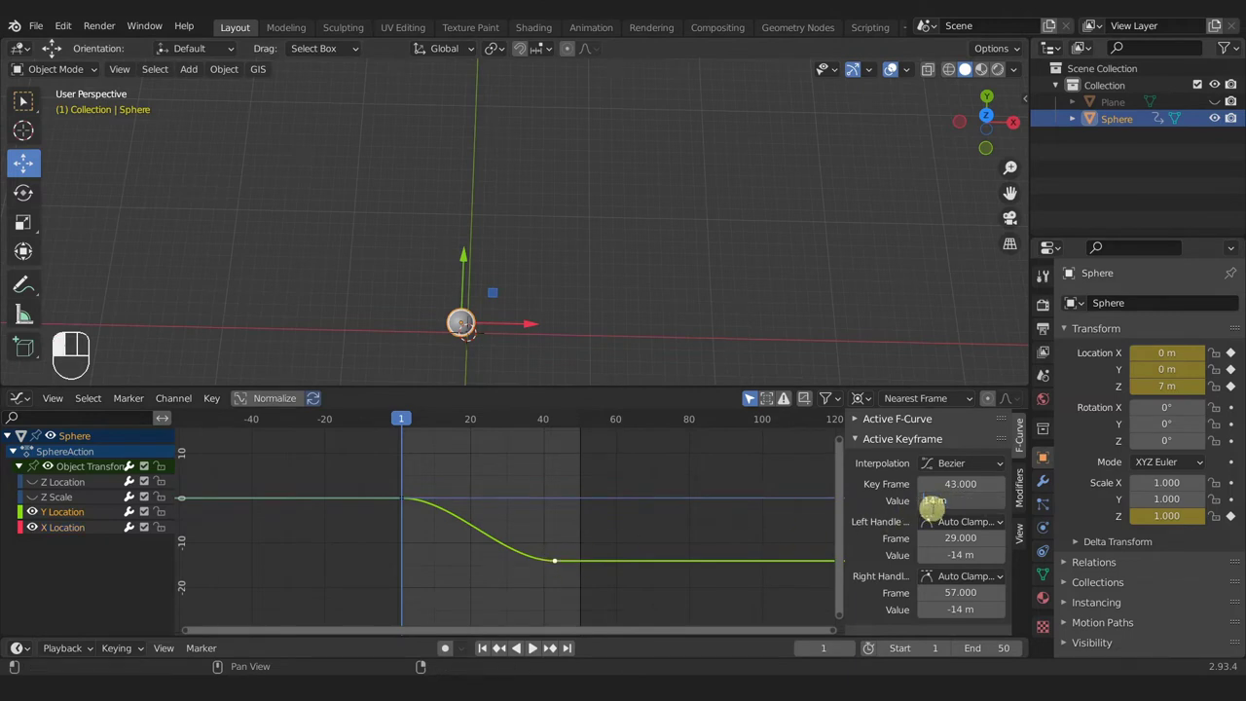
type("14")
key("Return")
key("space")
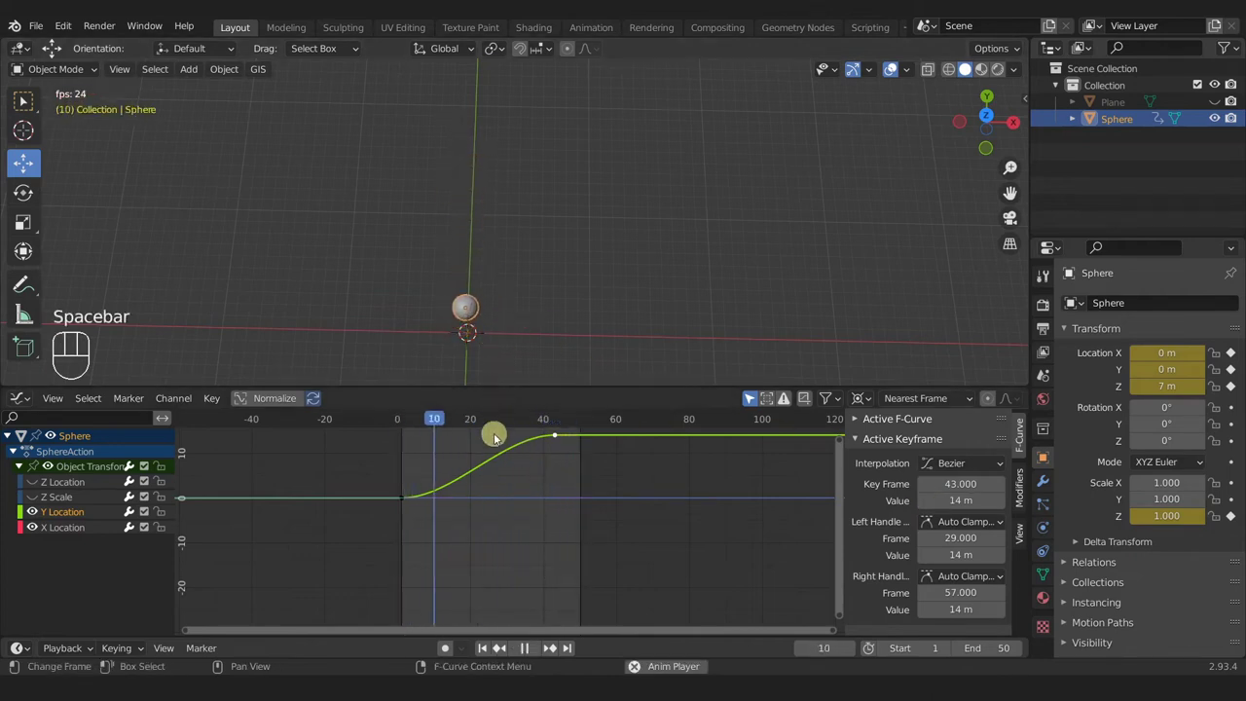
key("space")
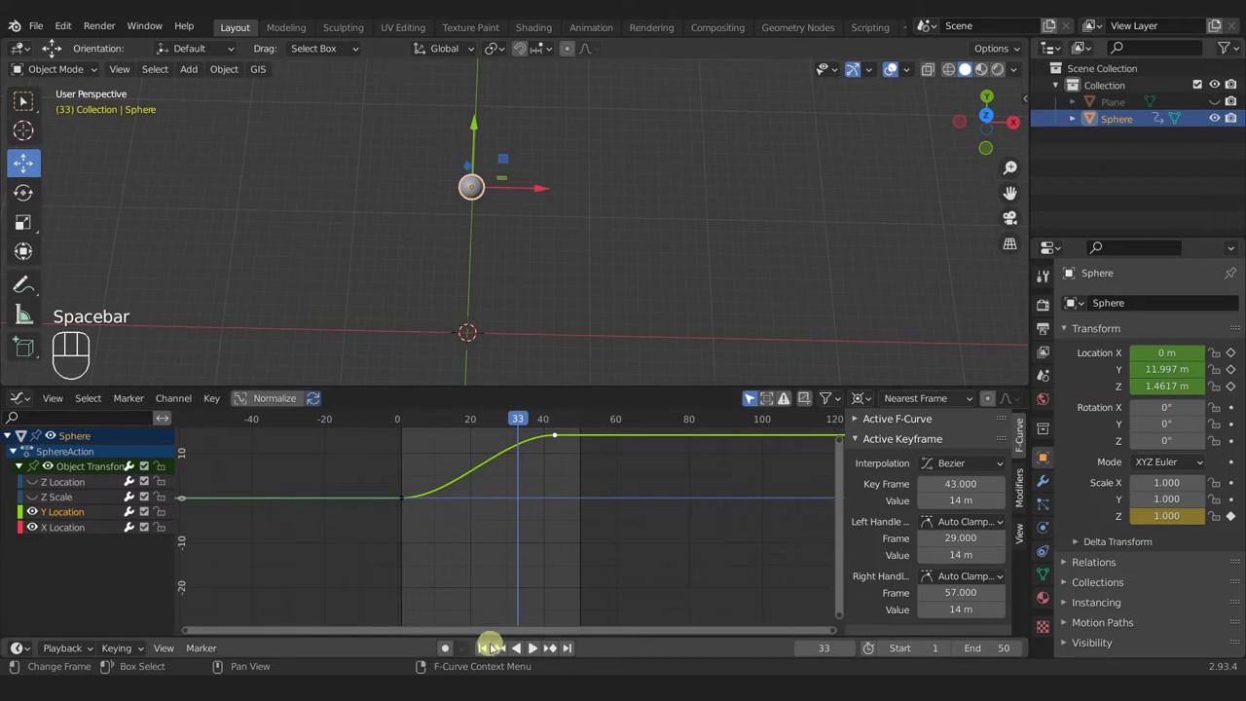
Step: Set the sphere's X location to 14 m at frame 43 and keyframe it
left_click_drag(503, 409, 554, 426)
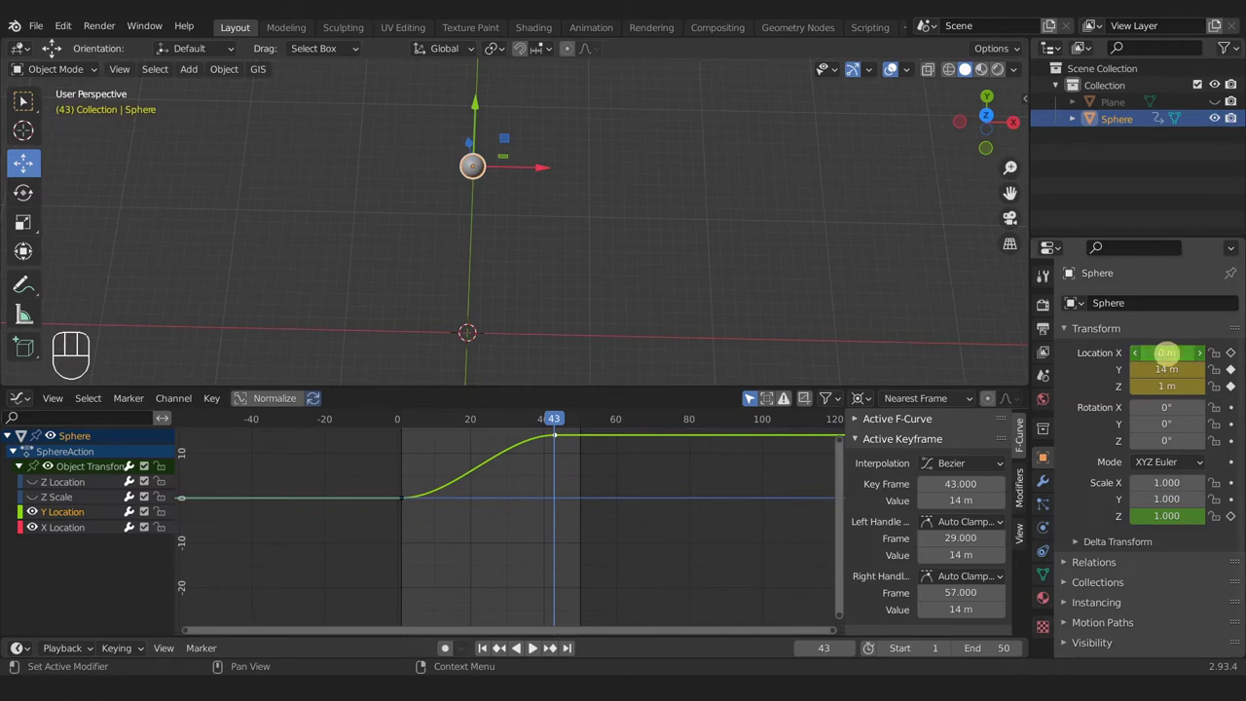
key("Return")
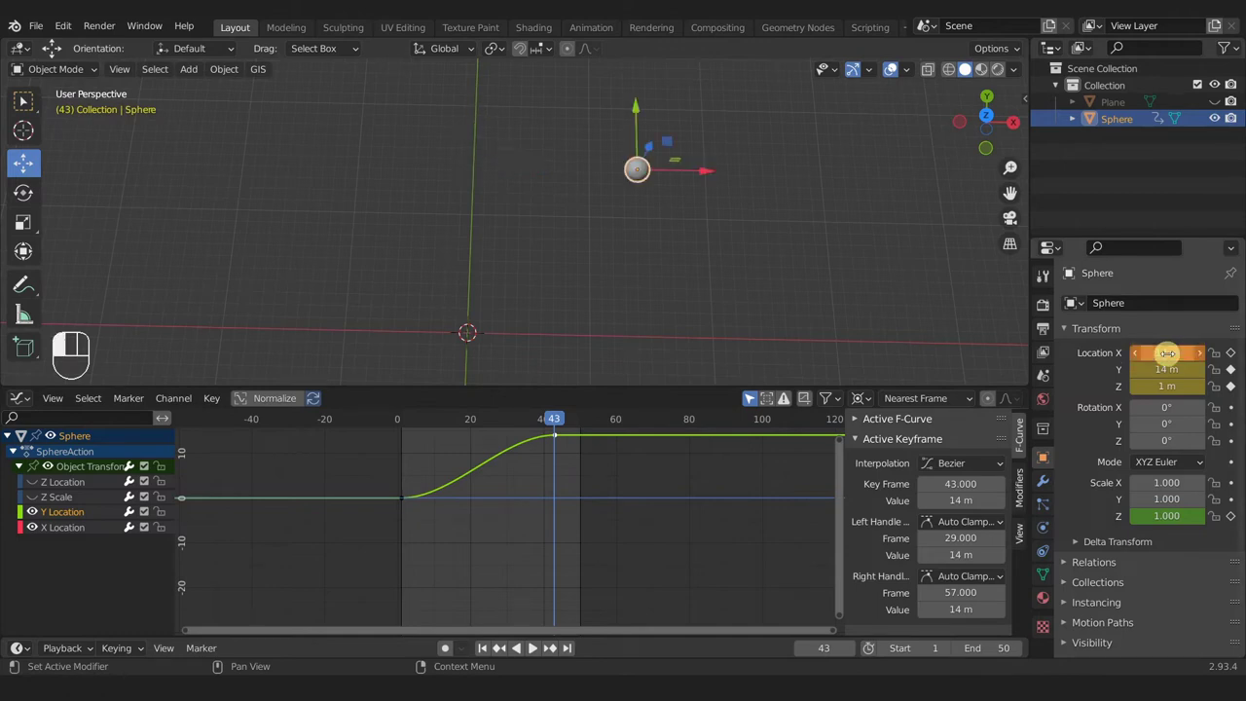
left_click(1230, 354)
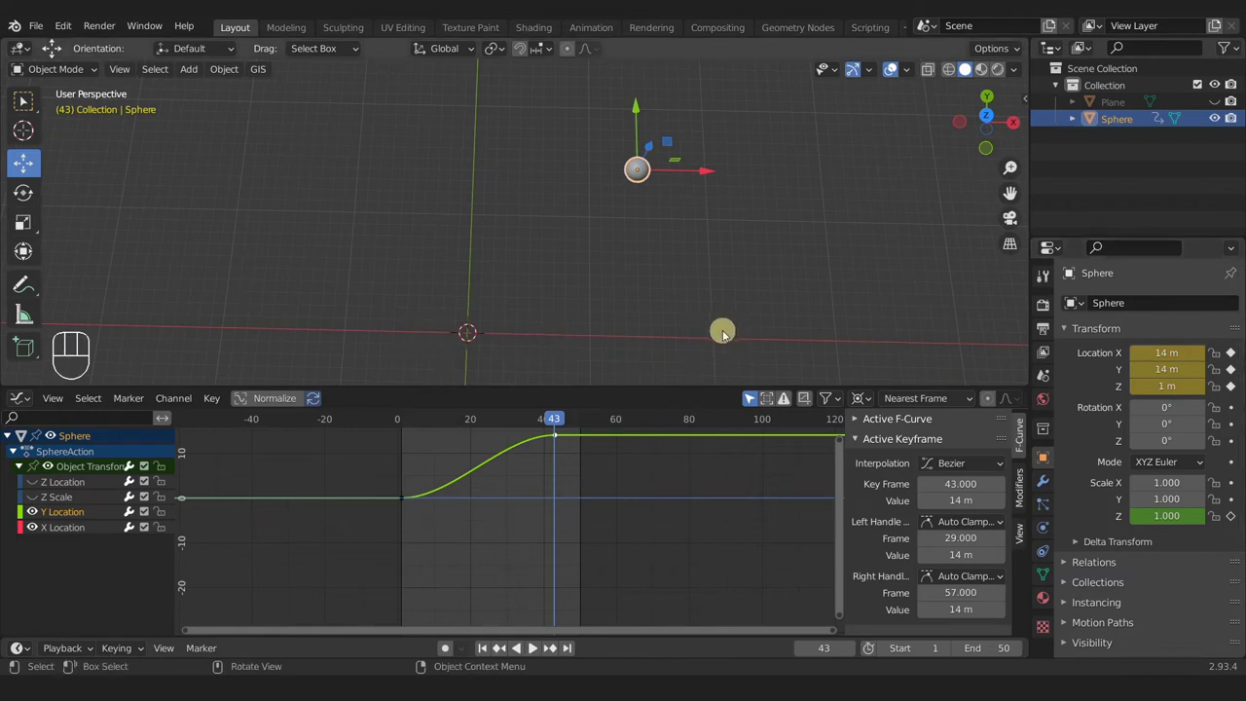
Step: Play the animation and examine the sphere's back-right diagonal bounce from several angles, along with its location curve
key("space")
middle_click_drag(655, 170, 476, 256)
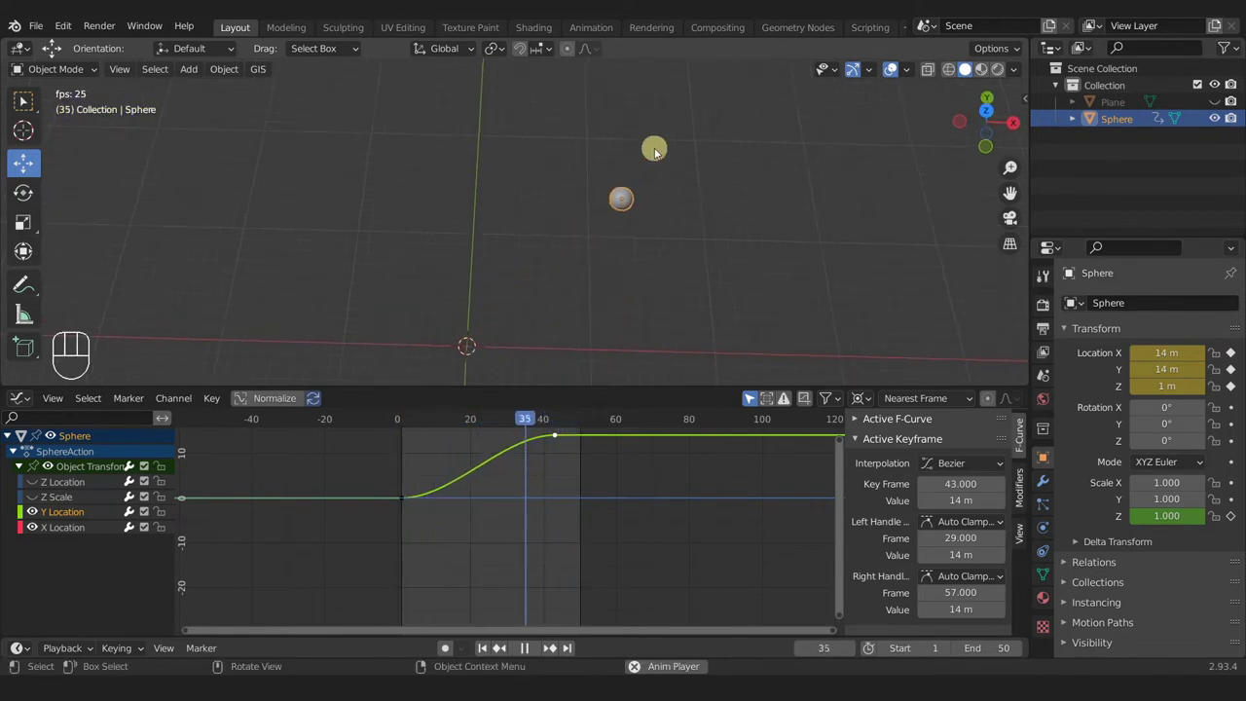
middle_click_drag(662, 145, 642, 208)
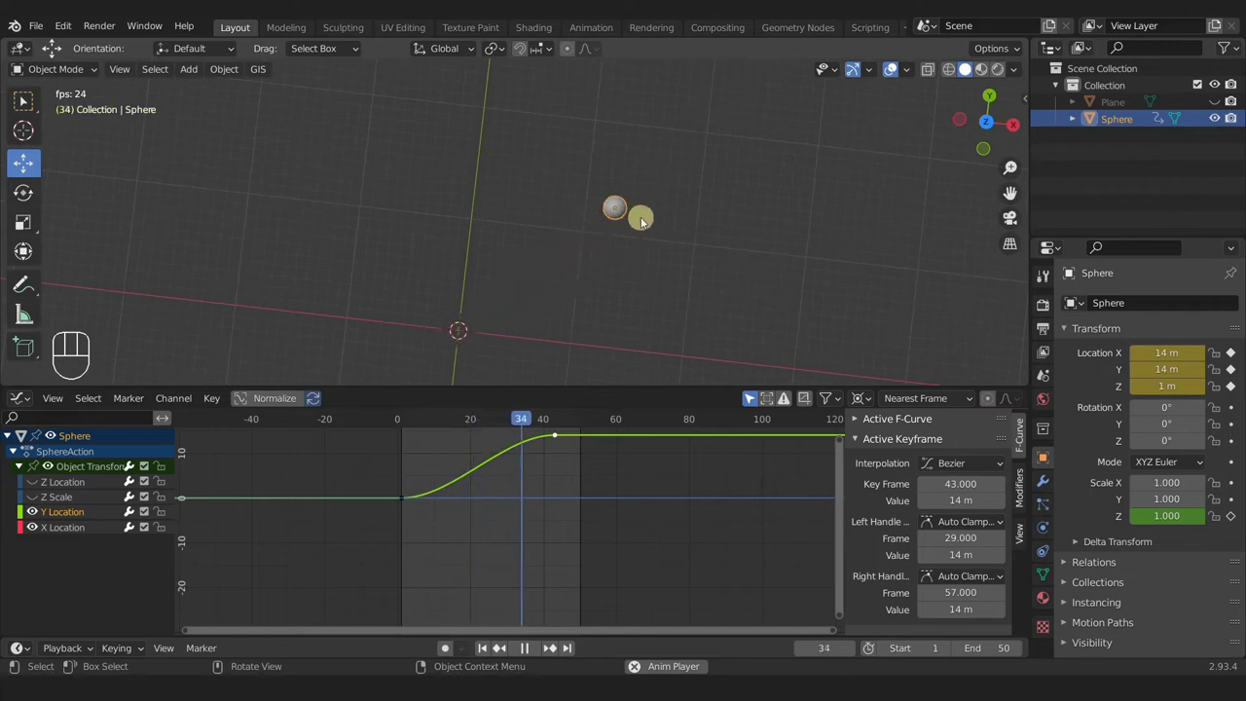
middle_click_drag(467, 326, 444, 161)
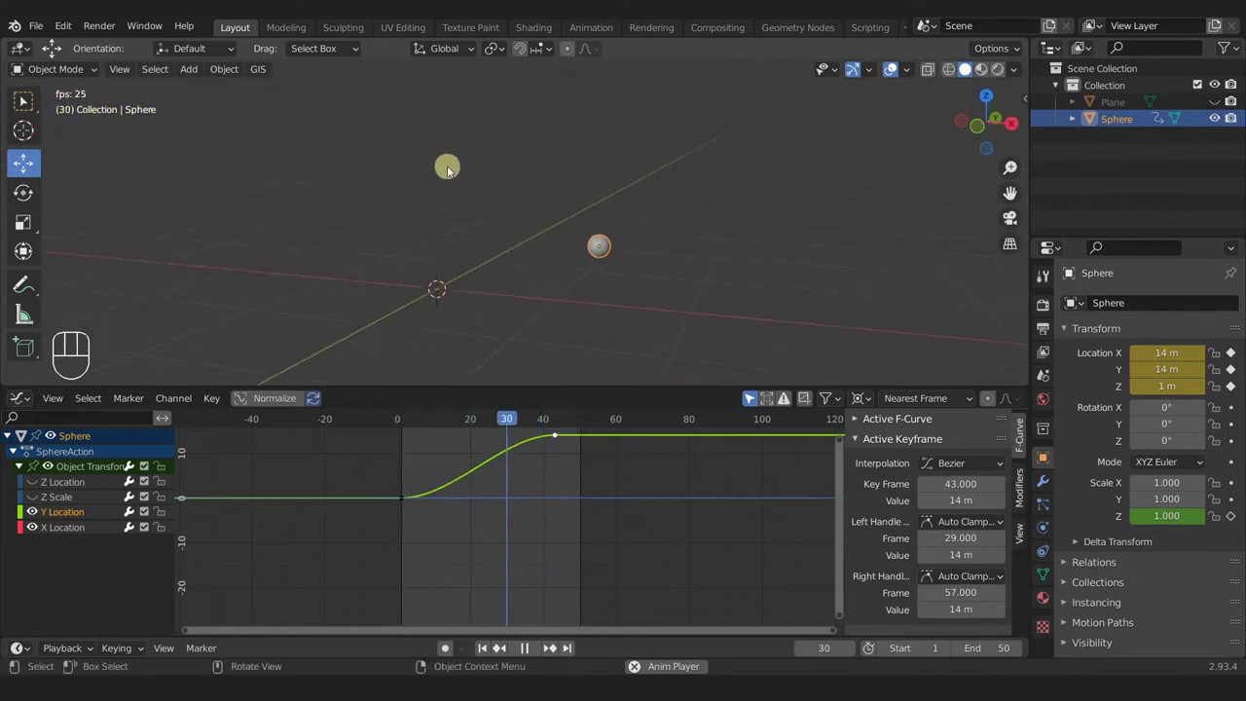
middle_click_drag(445, 166, 521, 219, "shift")
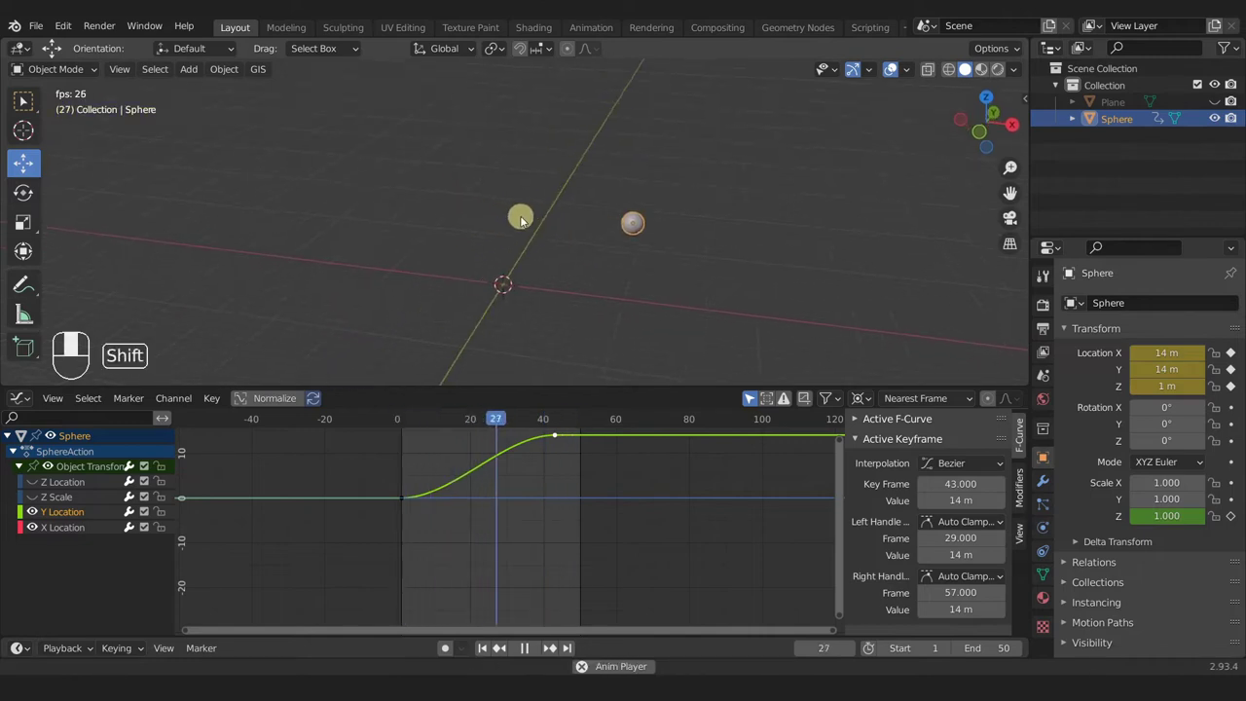
scroll(489, 465, "up", 2)
middle_click_drag(489, 466, 512, 515, "shift")
scroll(443, 543, "up", 2)
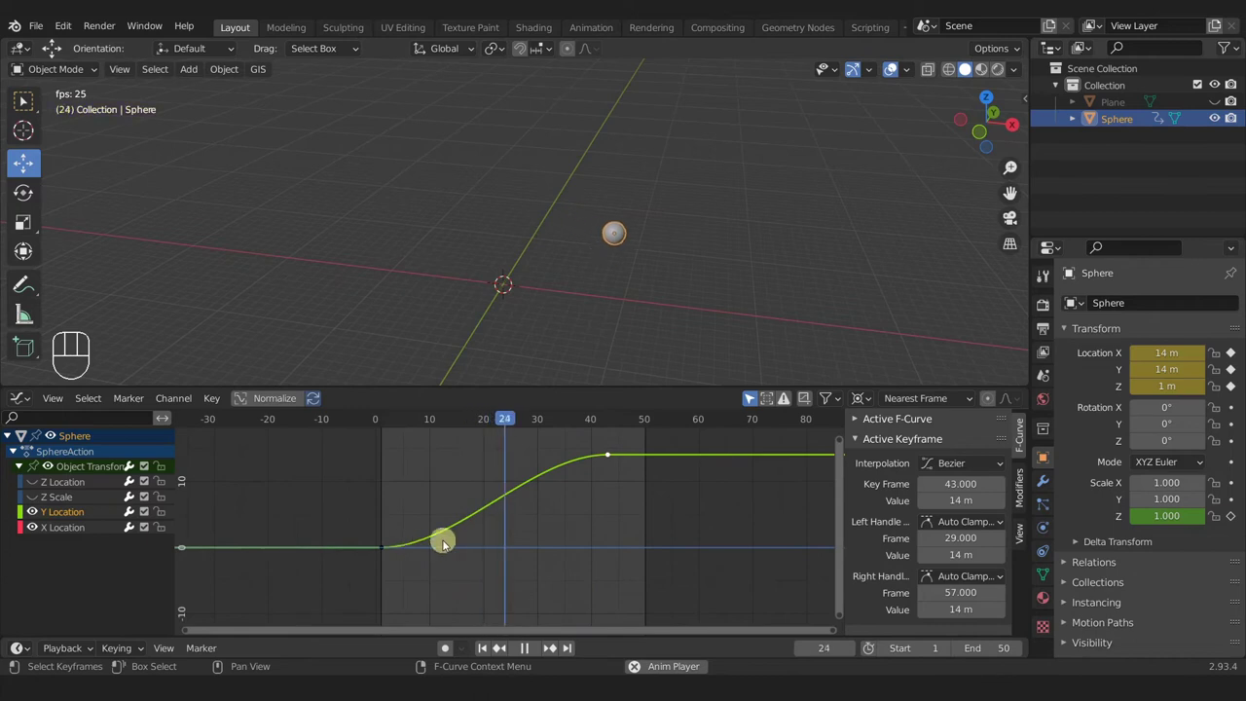
Step: Select the X Location curve and set its keyframe at frame 43 to -14 m
left_click(64, 528)
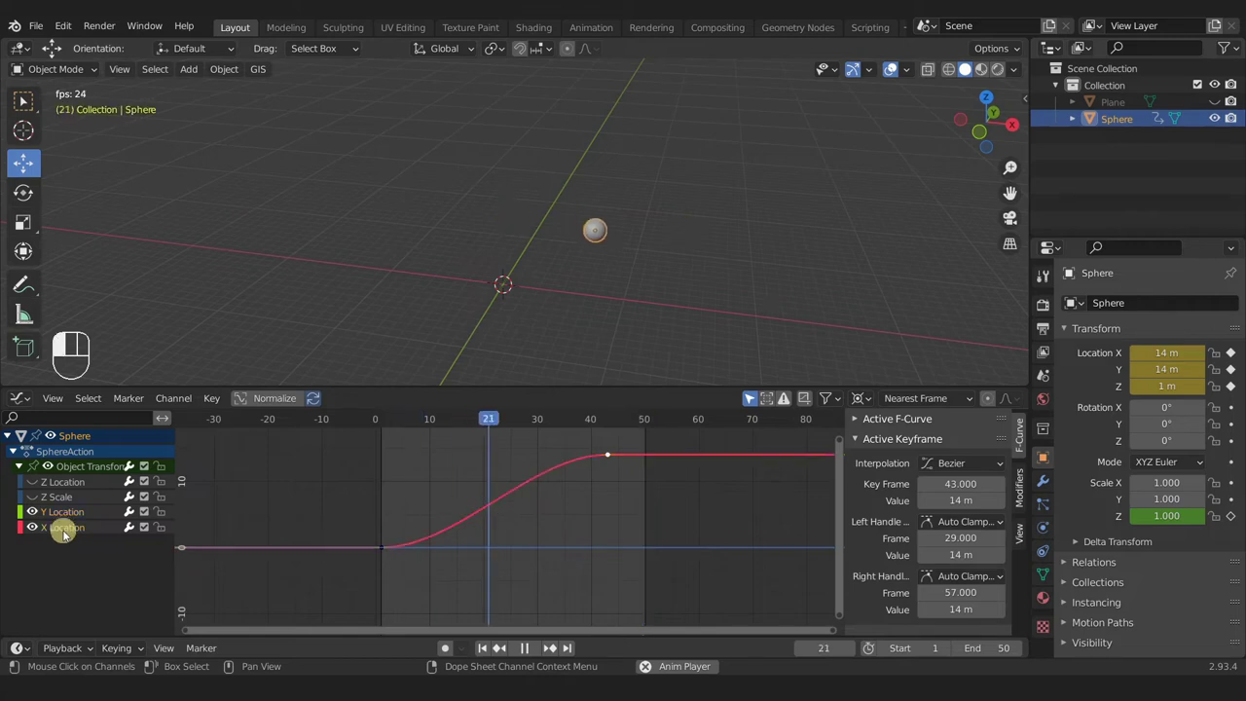
left_click(63, 526)
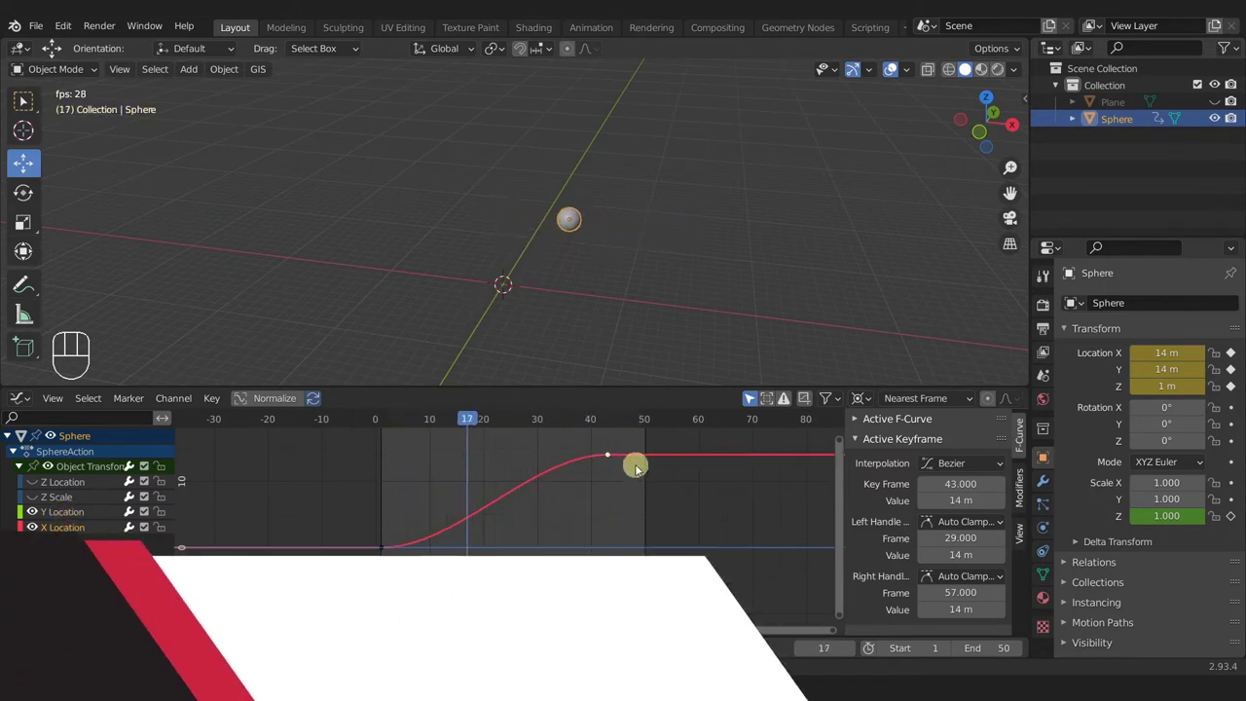
middle_click_drag(504, 247, 526, 314)
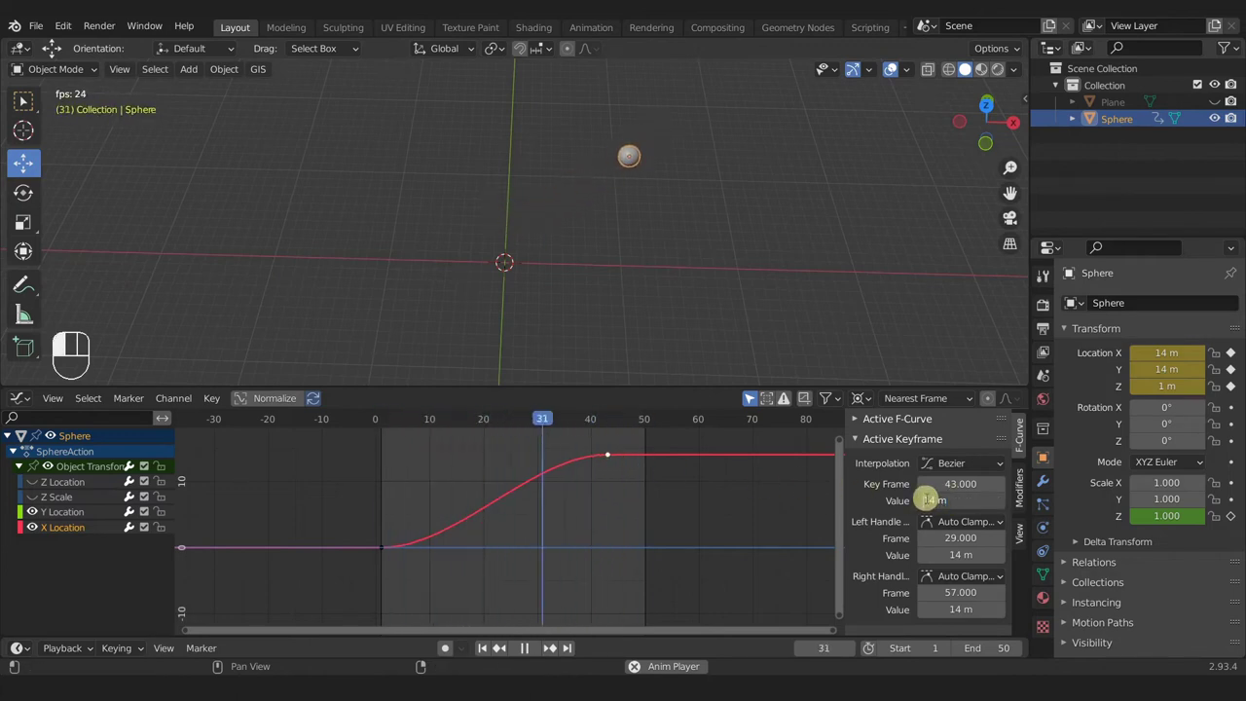
key("minus")
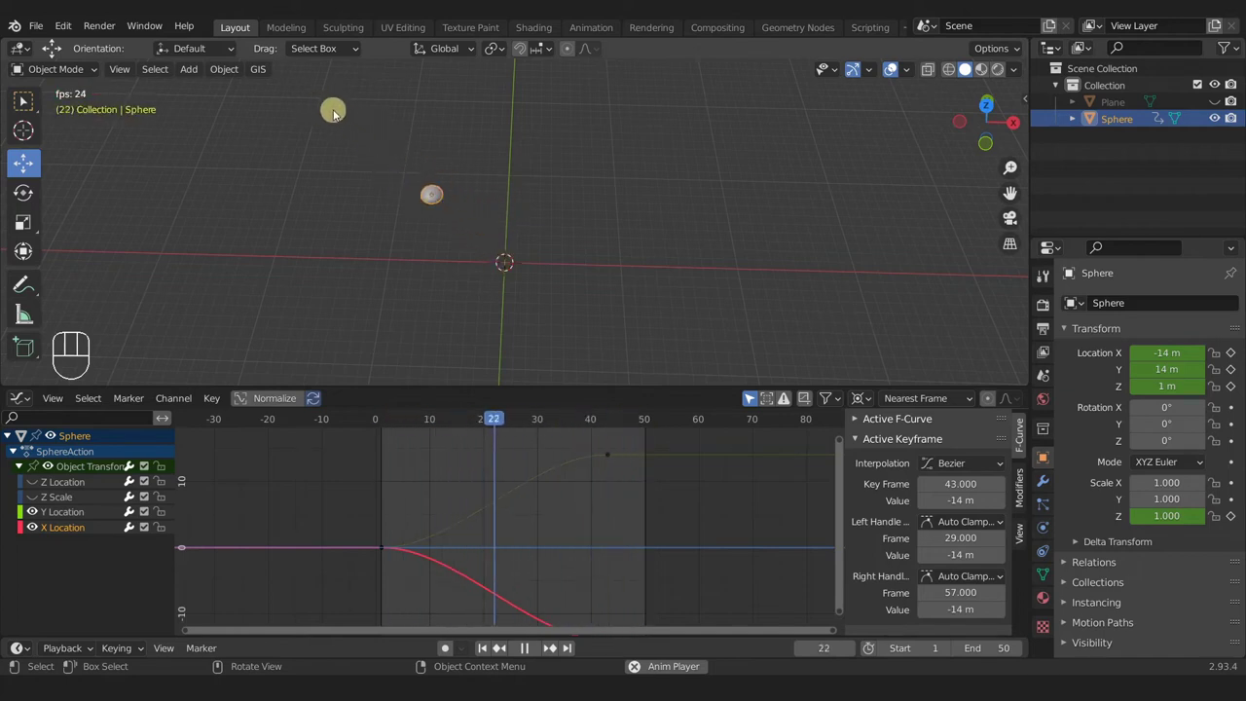
Step: Compare the X Location and Y Location curves with the sphere's back-left diagonal motion during playback
scroll(561, 499, "down", 1)
scroll(555, 477, "down", 2, "shift")
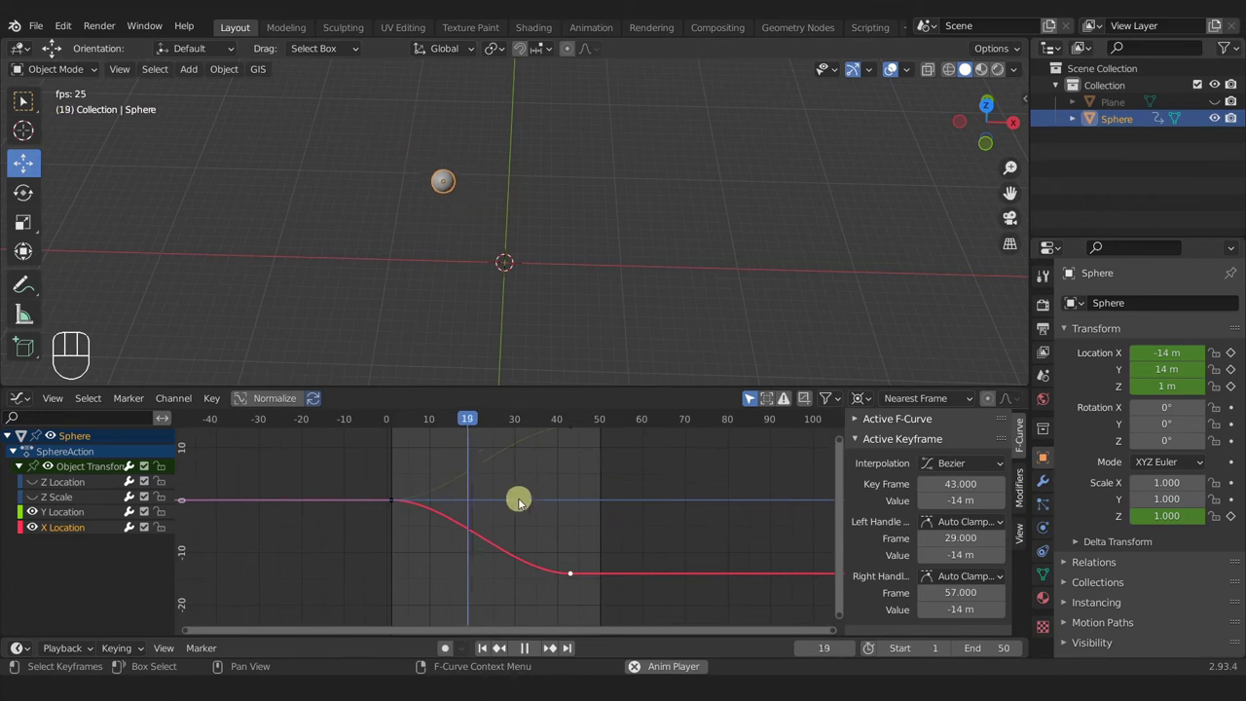
scroll(511, 512, "down", 1)
left_click(61, 511)
left_click(62, 526)
left_click(63, 511)
left_click(61, 527)
left_click(63, 511)
left_click(61, 527, "shift")
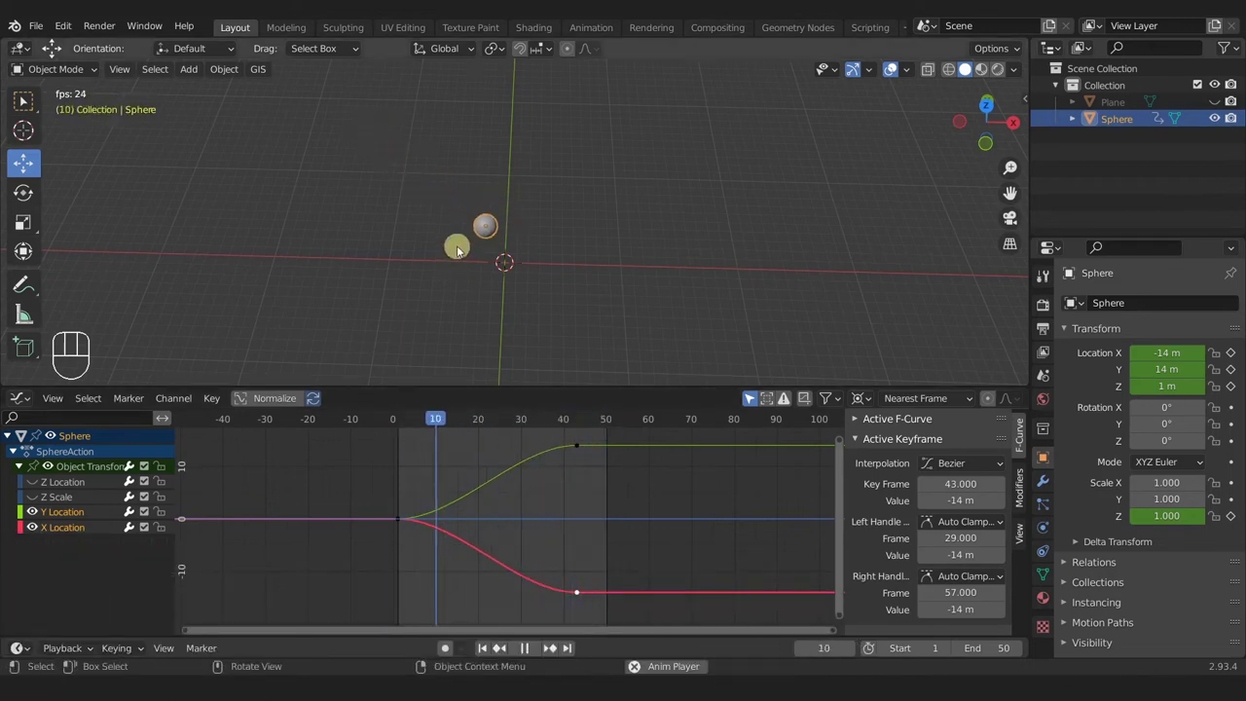
mouse_move(500, 244)
middle_mouse_down()
mouse_move(520, 234)
mouse_move(518, 261)
middle_mouse_up()
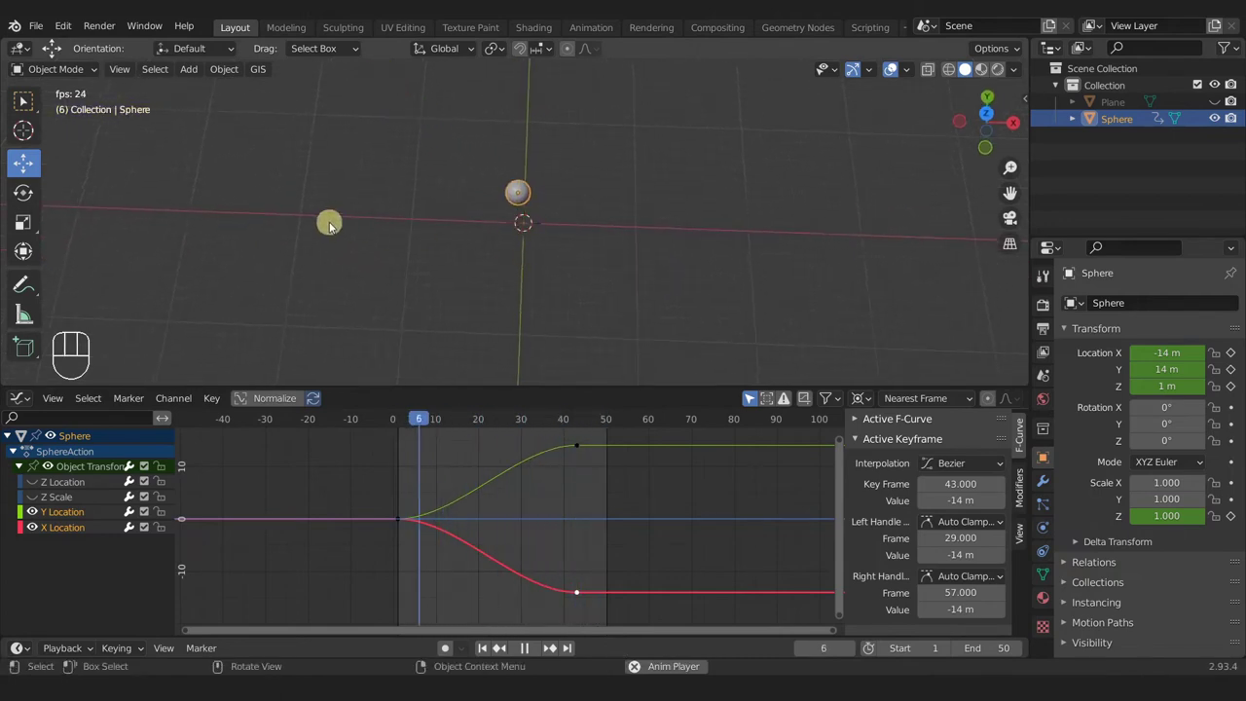
Step: Set the Y Location keyframe at frame 43 to -14 m
left_click(576, 445)
left_click(930, 501)
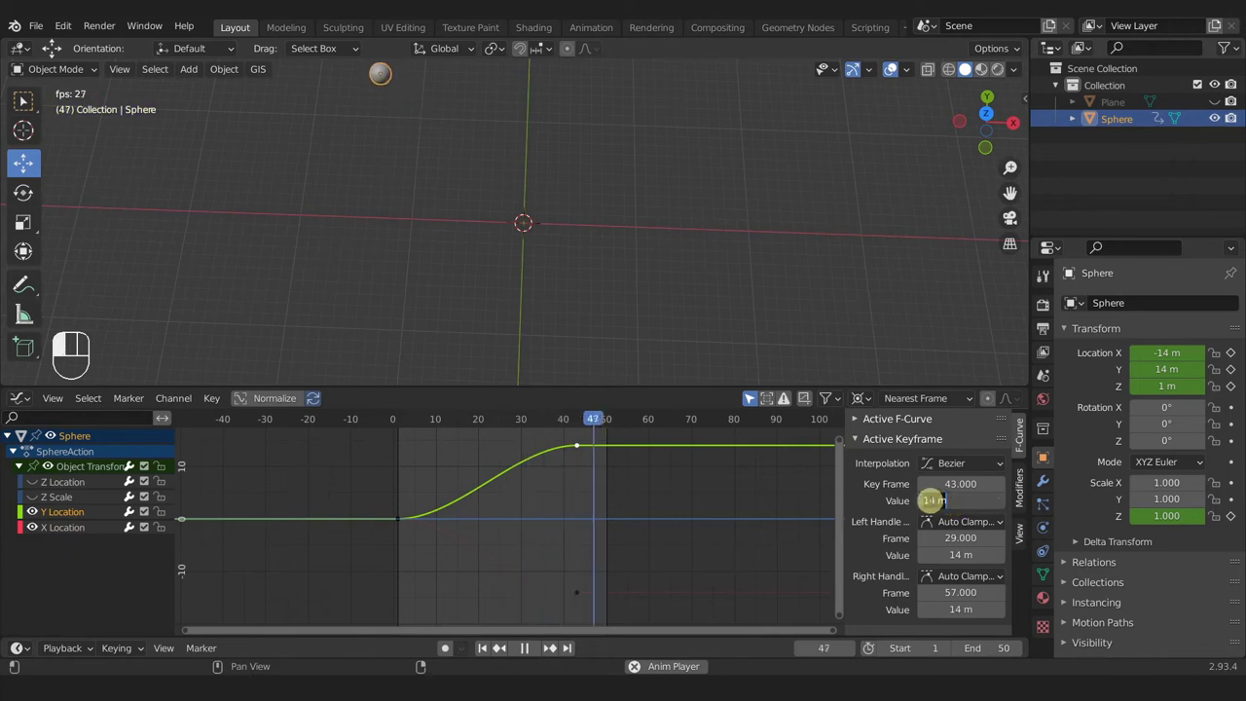
type("-14")
key("Return")
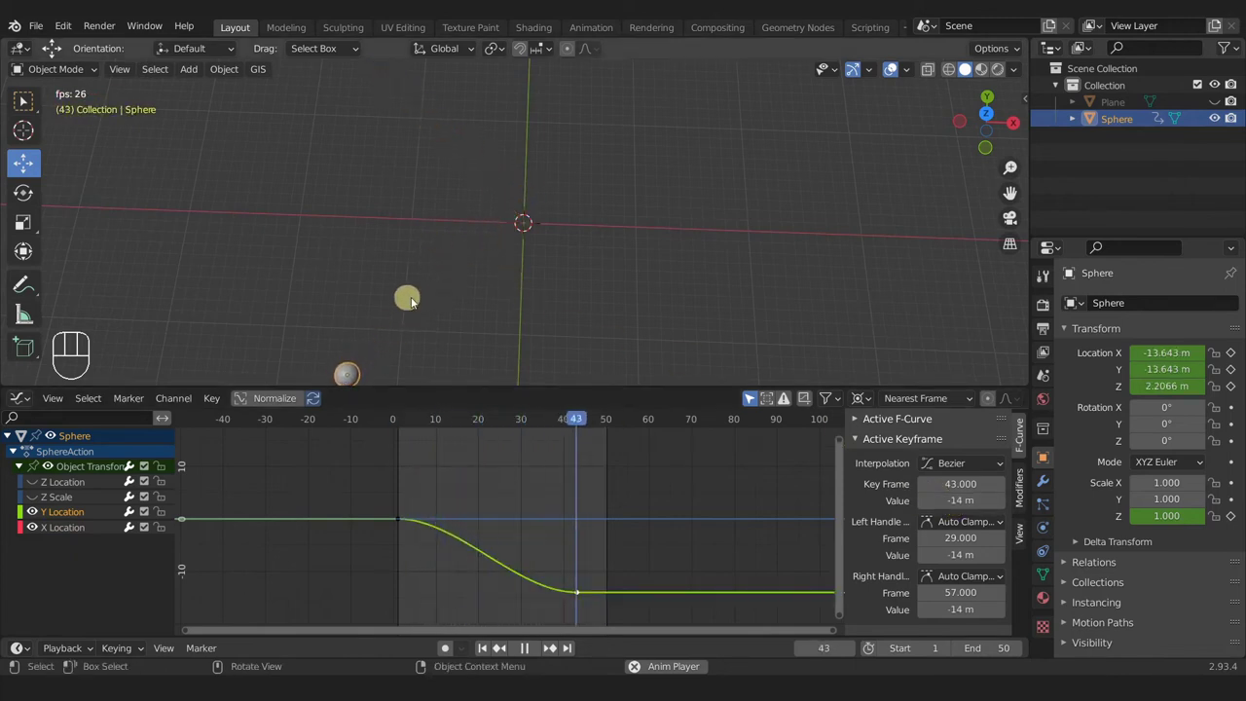
Step: Select the X Location curve's keyframe at frame 43 and set its value to 14 m
scroll(438, 537, "down", 2)
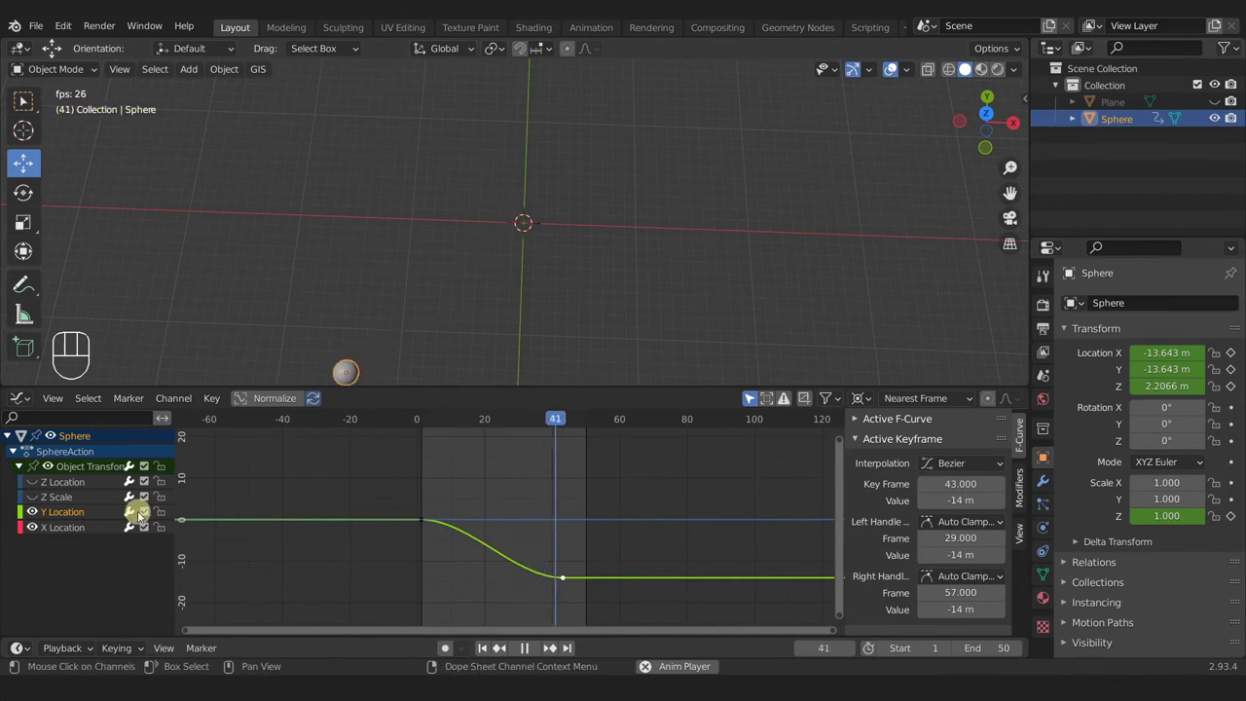
left_click(91, 526)
left_click(91, 514)
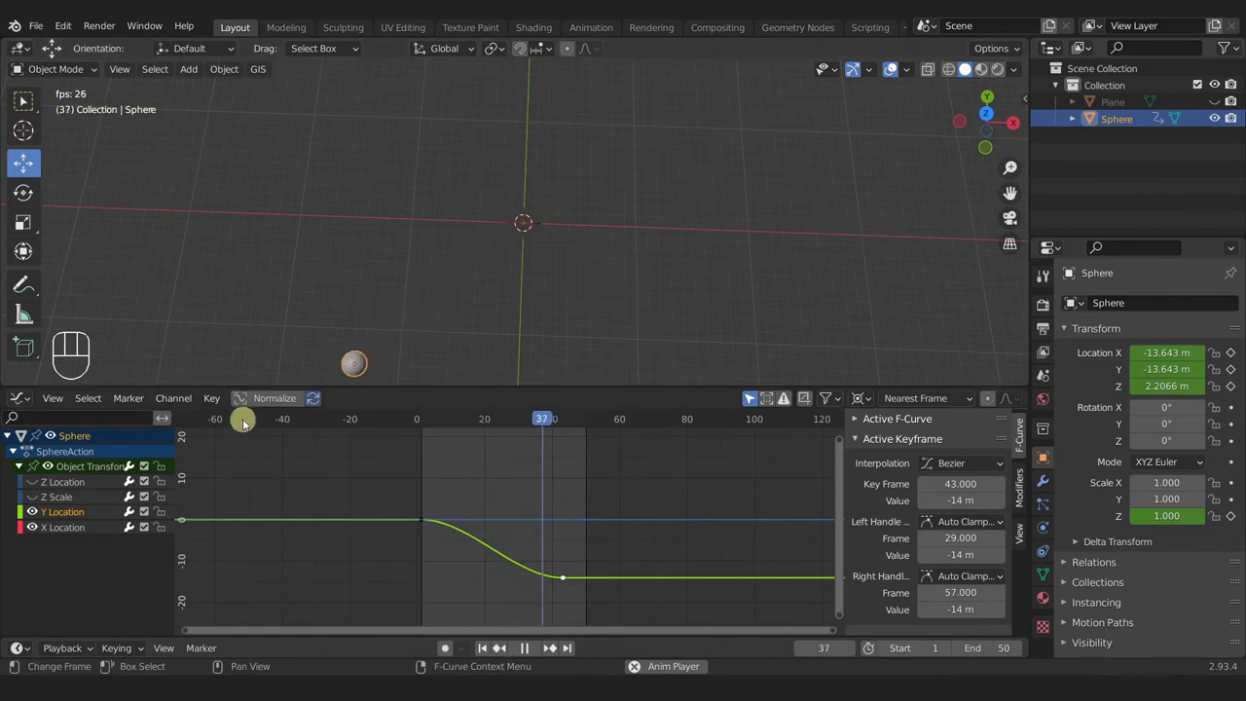
left_click(62, 527)
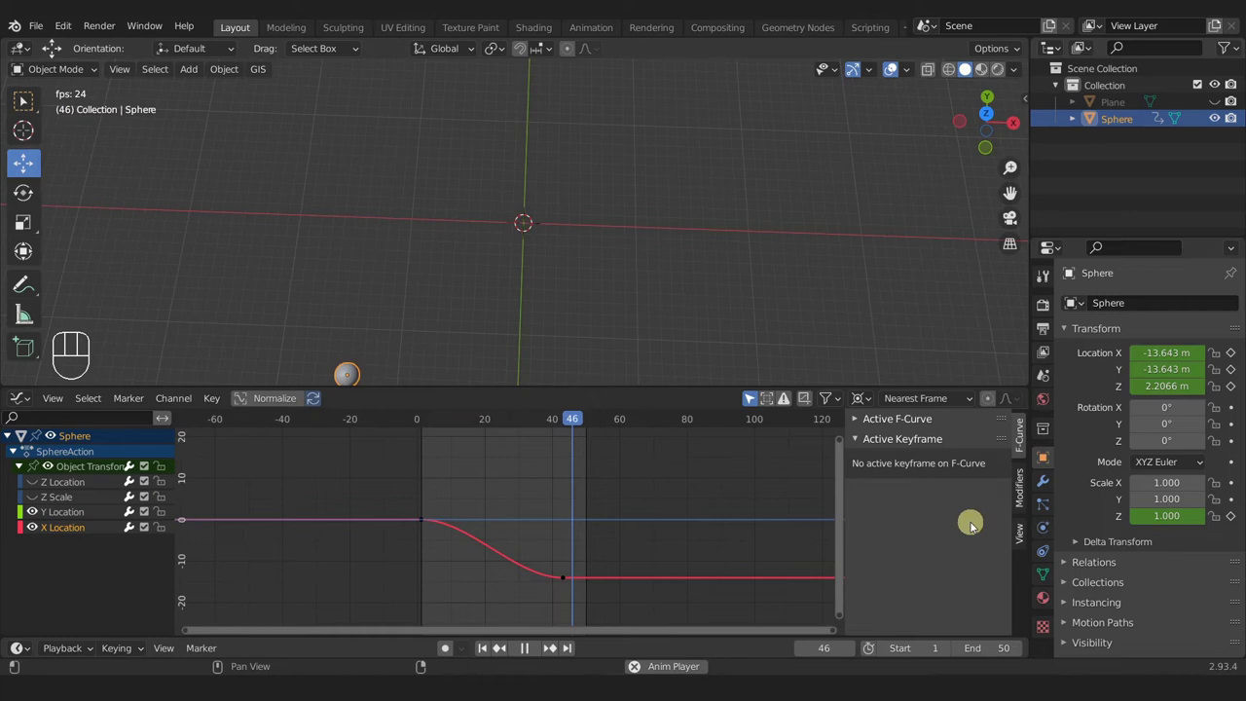
left_click(562, 578)
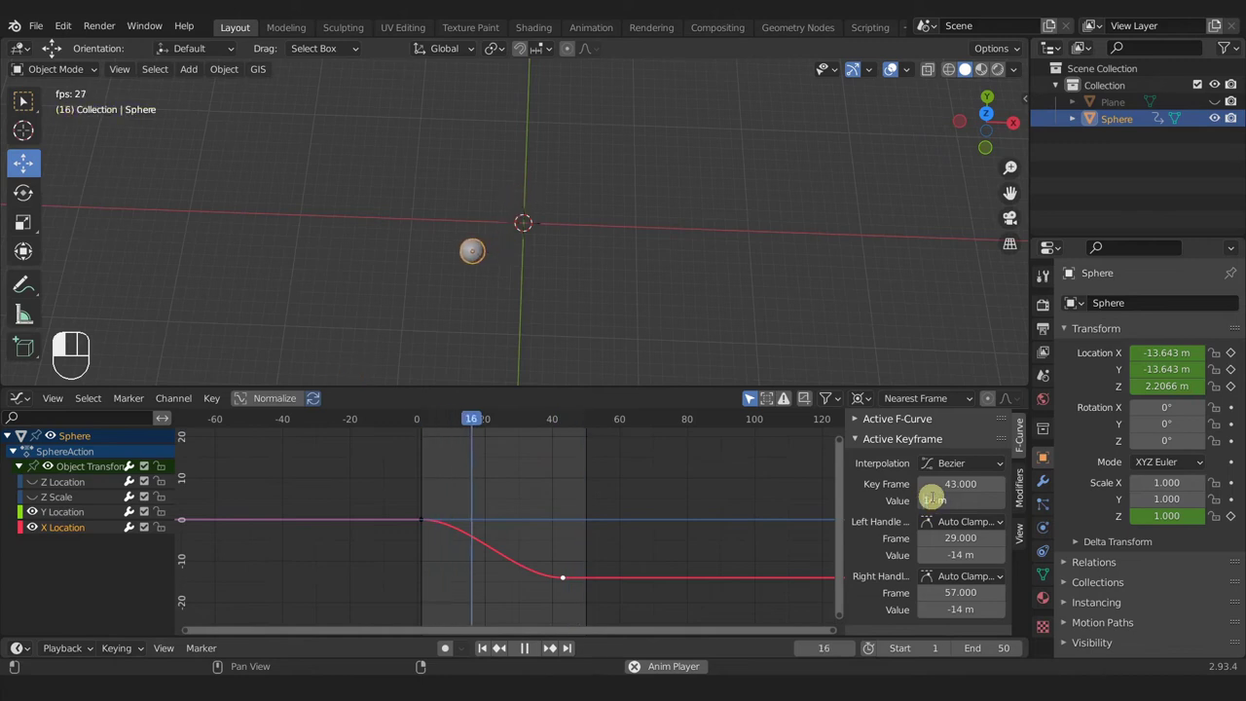
key("minus")
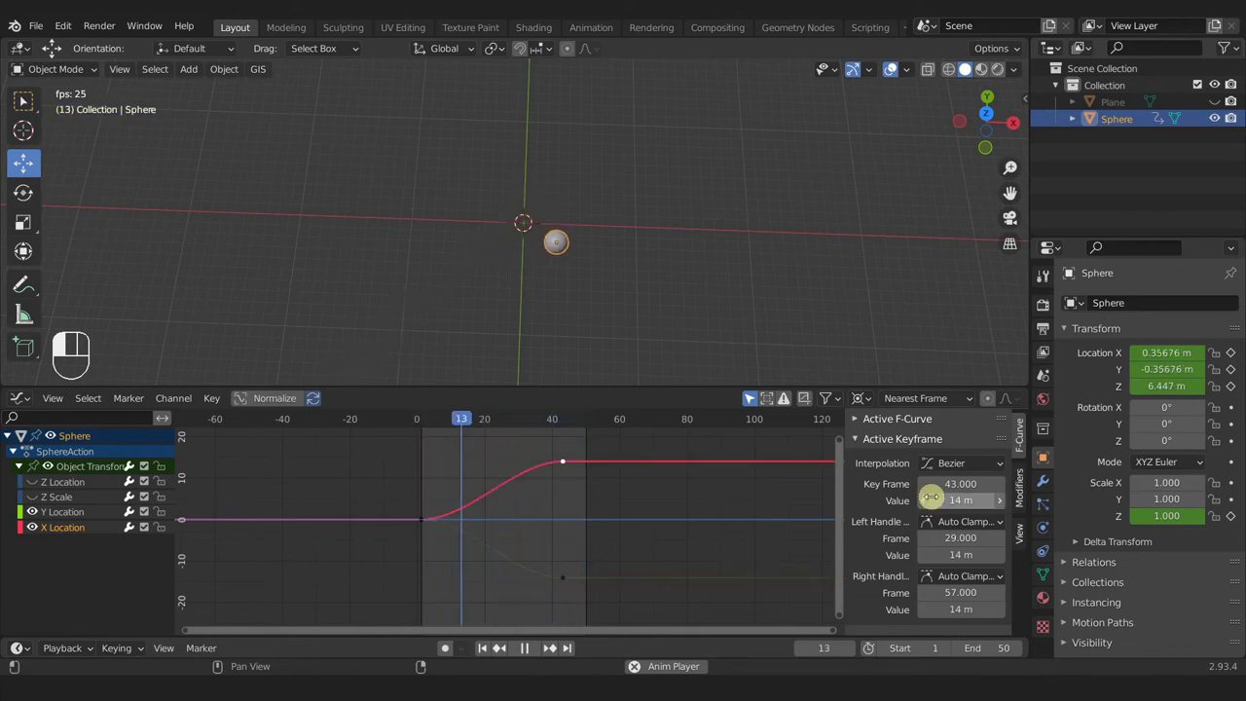
mouse_move(597, 253)
middle_mouse_down()
mouse_move(603, 214)
mouse_move(578, 262)
middle_mouse_up()
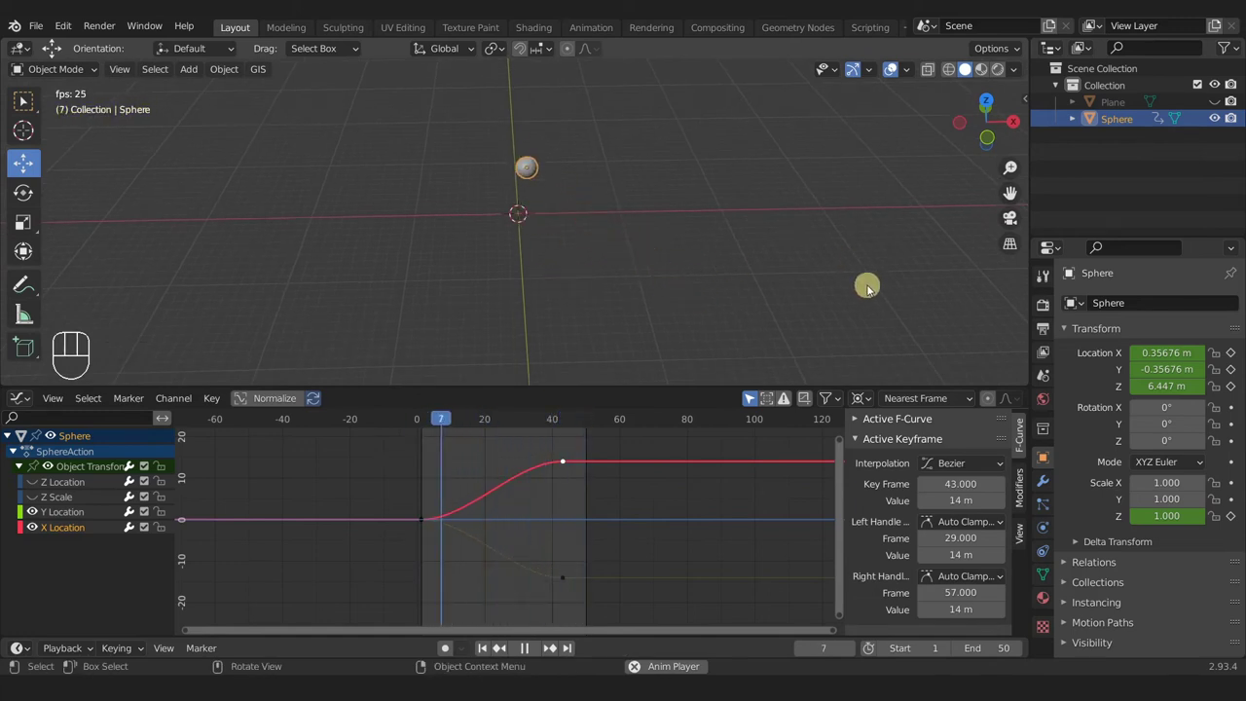
Step: Unhide the plane and scale it up uniformly to about 30.19 on all axes
left_click(1214, 101)
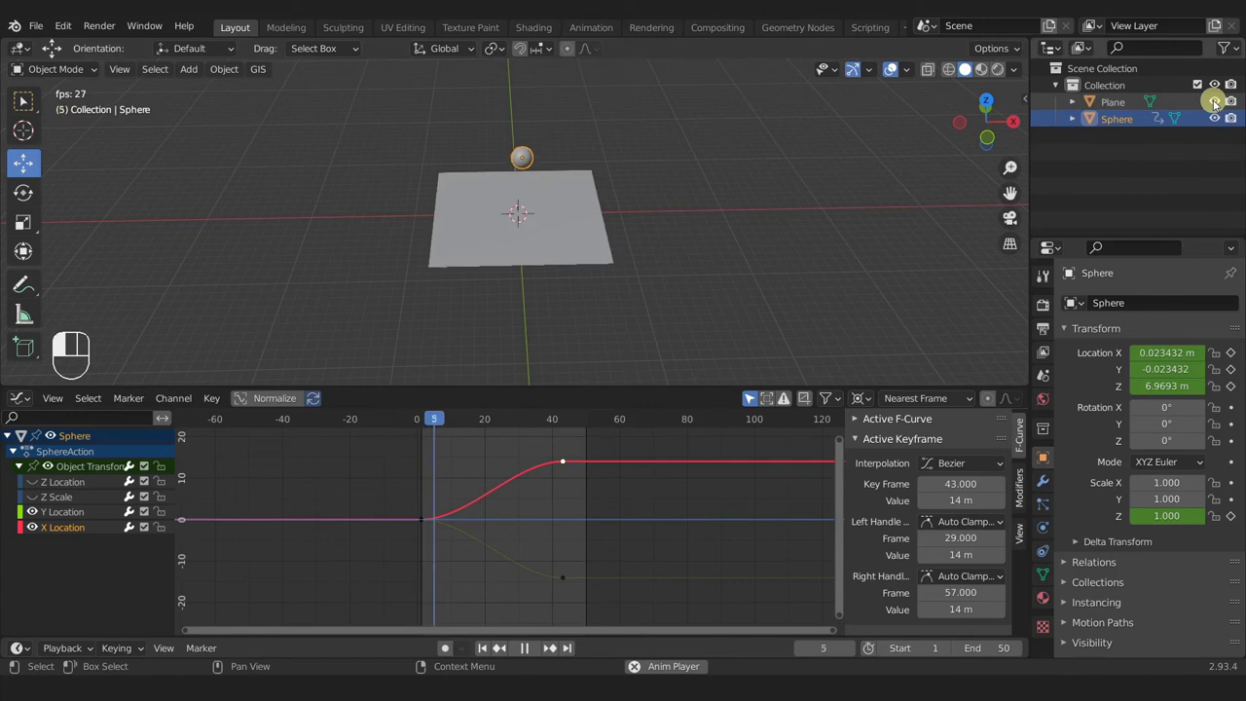
left_click(549, 225)
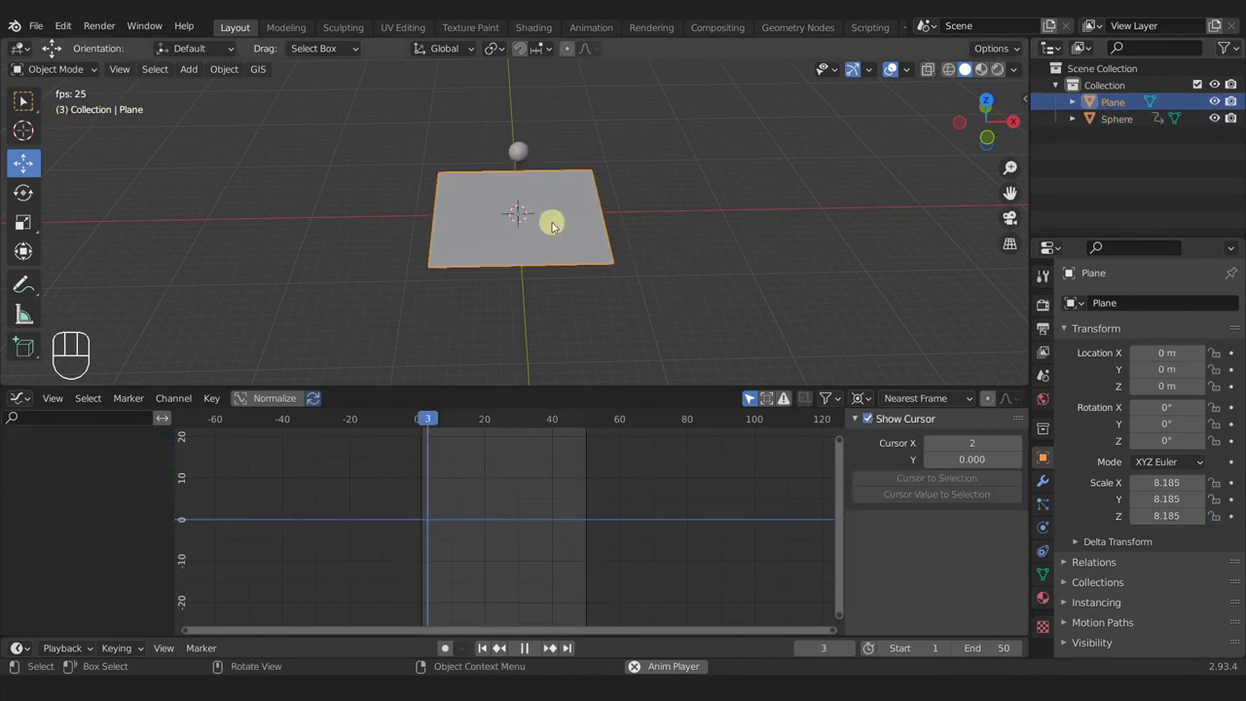
key("s")
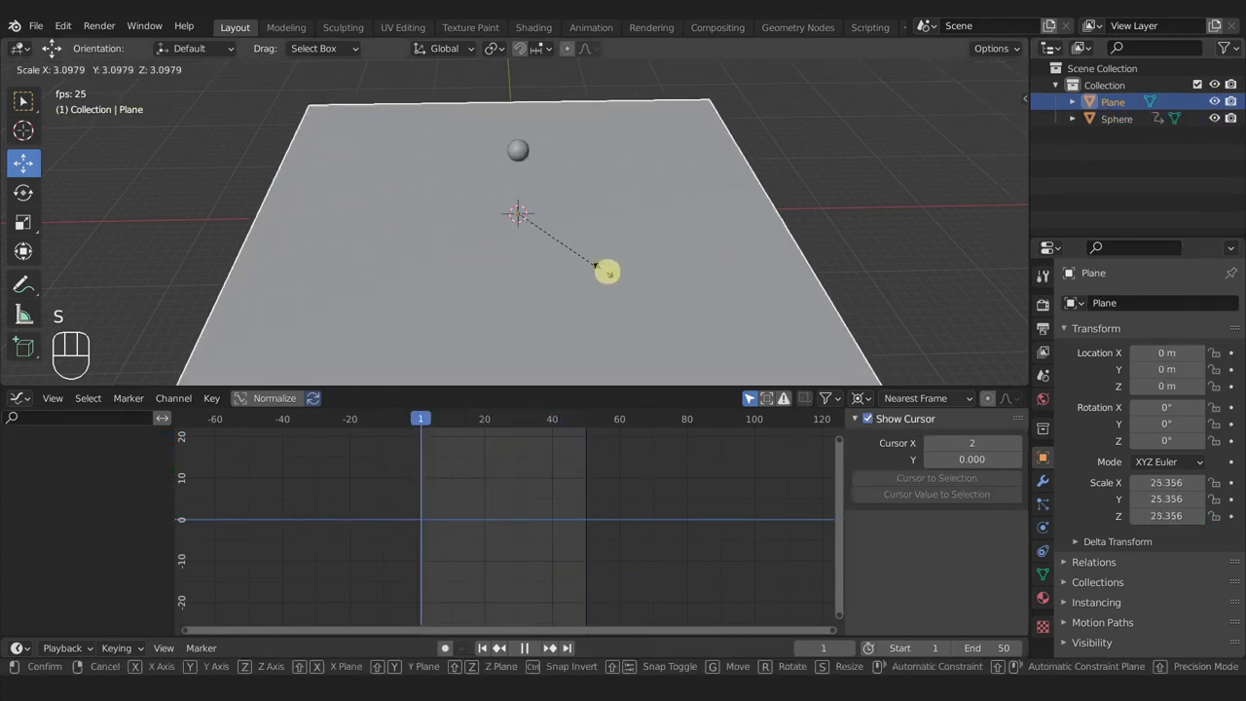
left_click(623, 256)
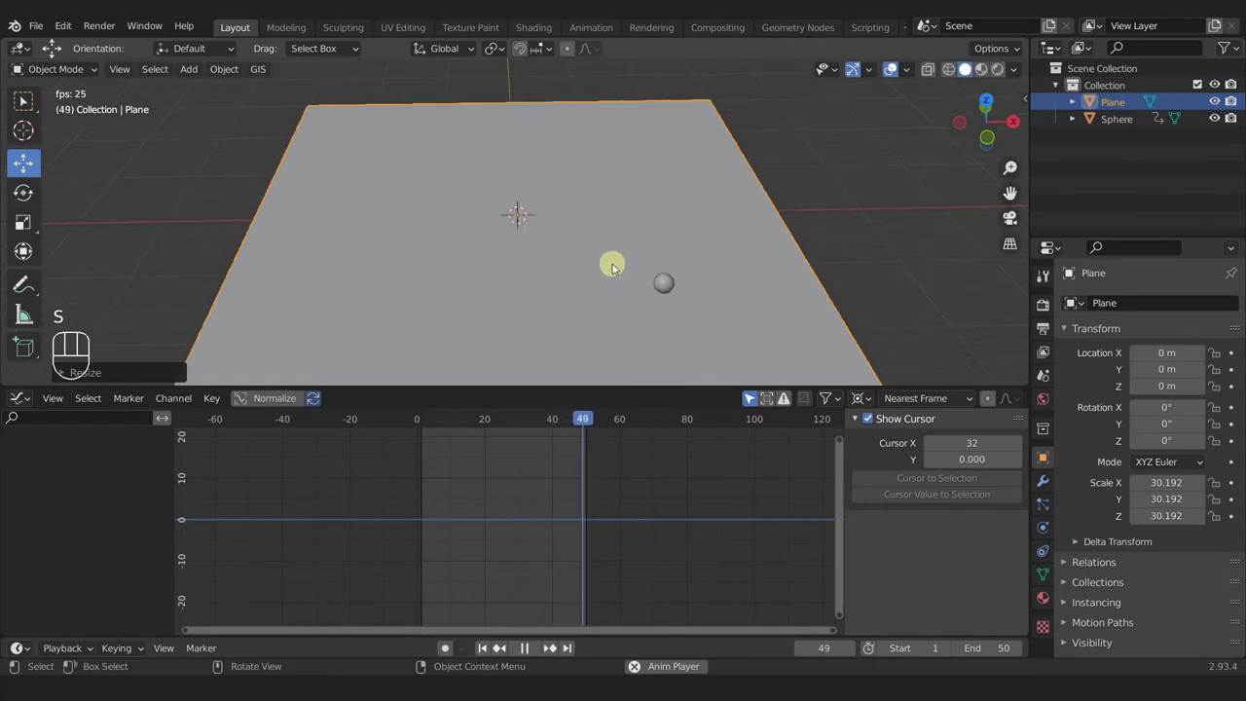
Step: Hide the viewport overlays and view the sphere bouncing across the plane from a lower angle
scroll(613, 264, "down", 3)
middle_click_drag(715, 233, 508, 220)
left_click(784, 164)
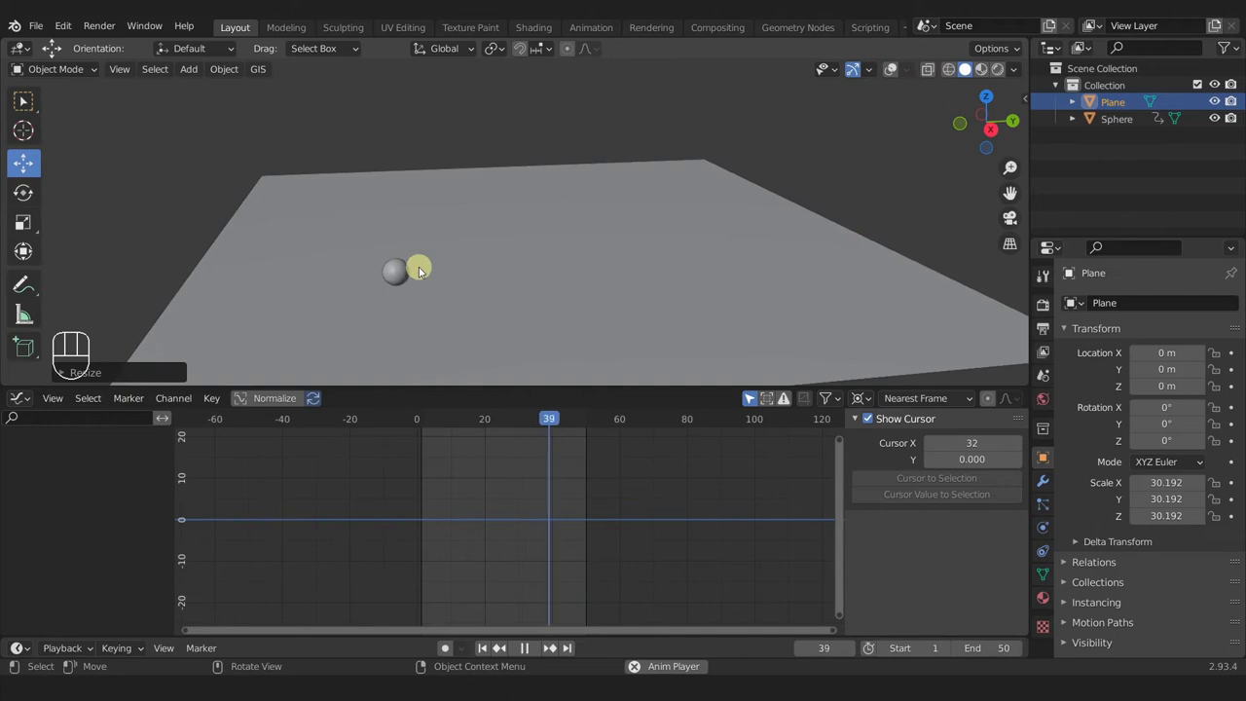
Step: Pause the playback, select the sphere so its curves are listed, and restart the playback
key("space")
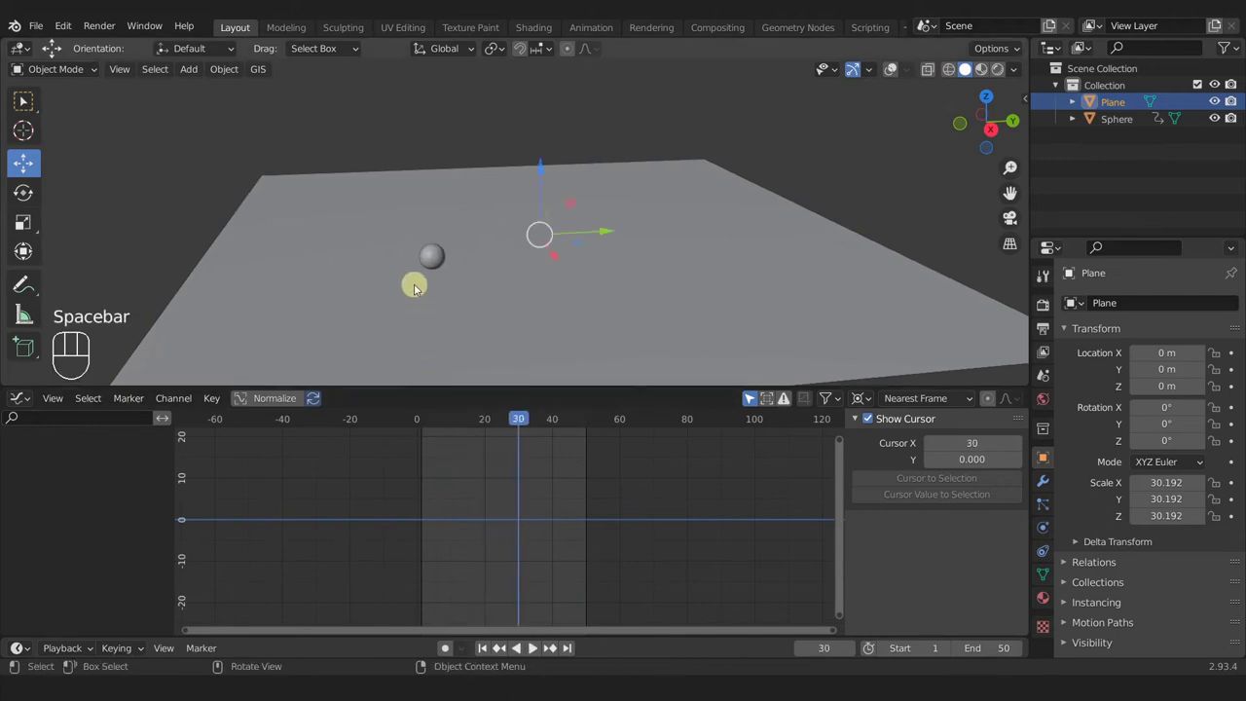
left_click(432, 259)
key("space")
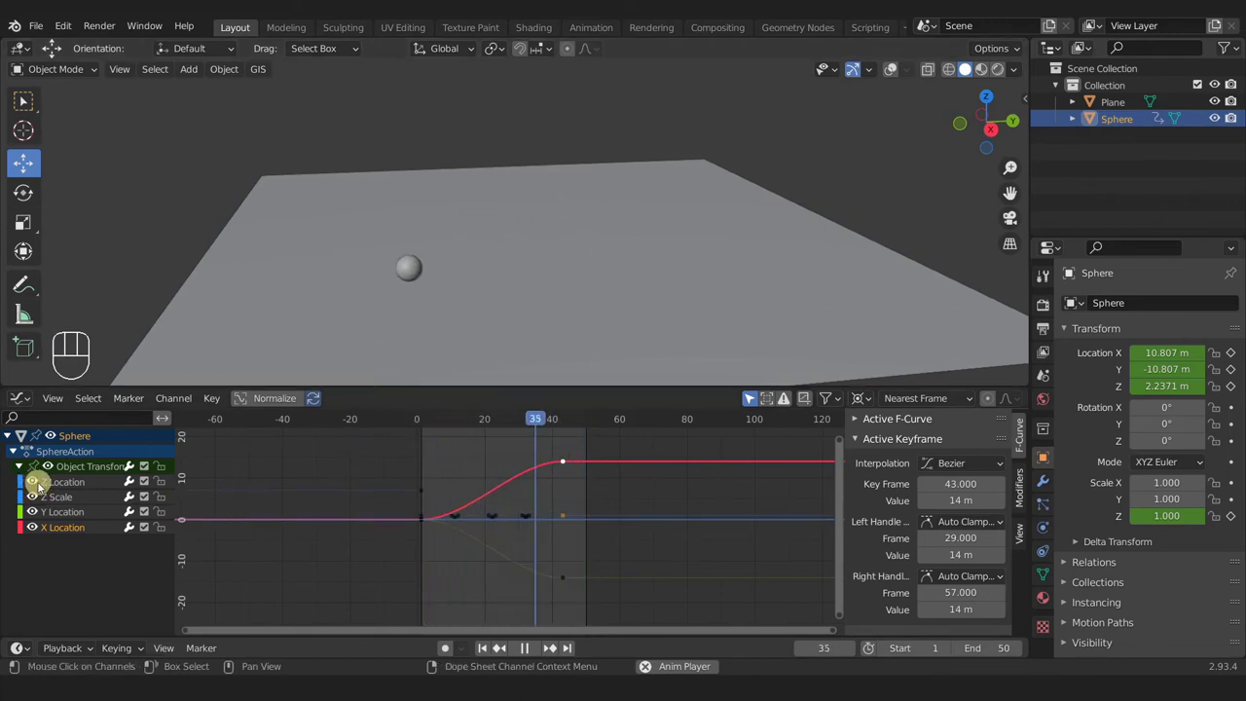
Step: Enlarge the Graph Editor, fit the sphere's curves in it and select all of their keyframes
key("a")
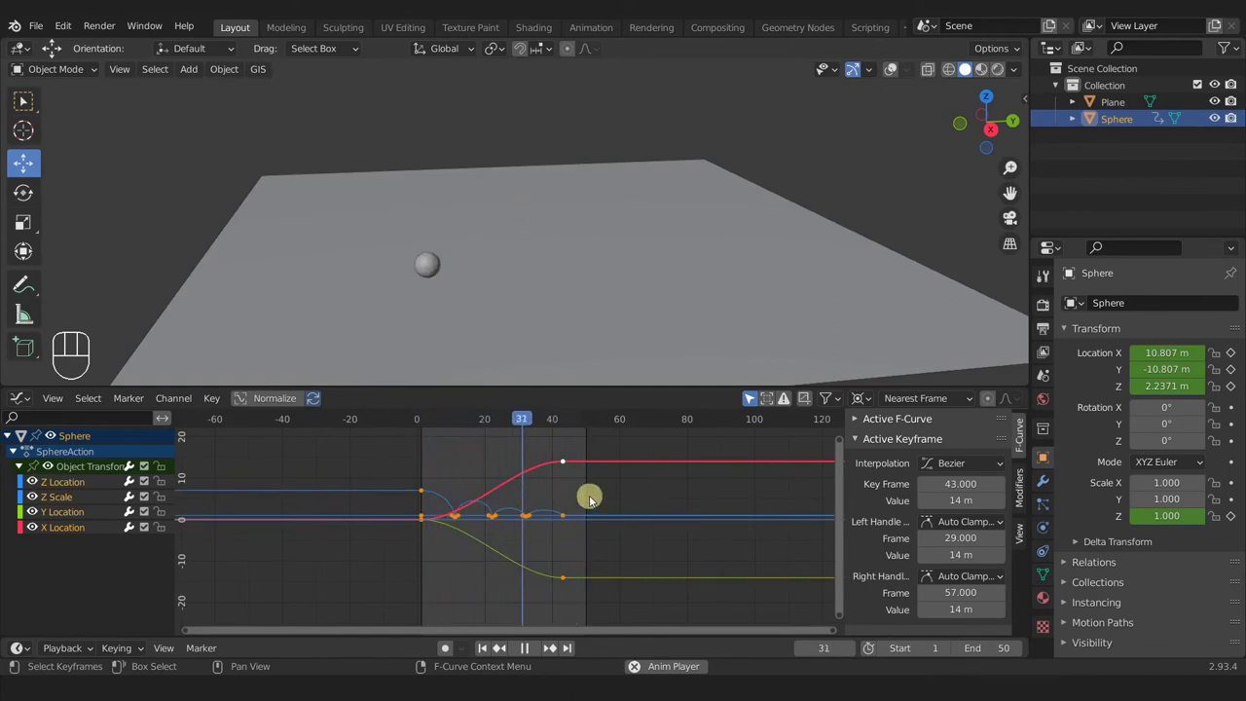
key("alt+a")
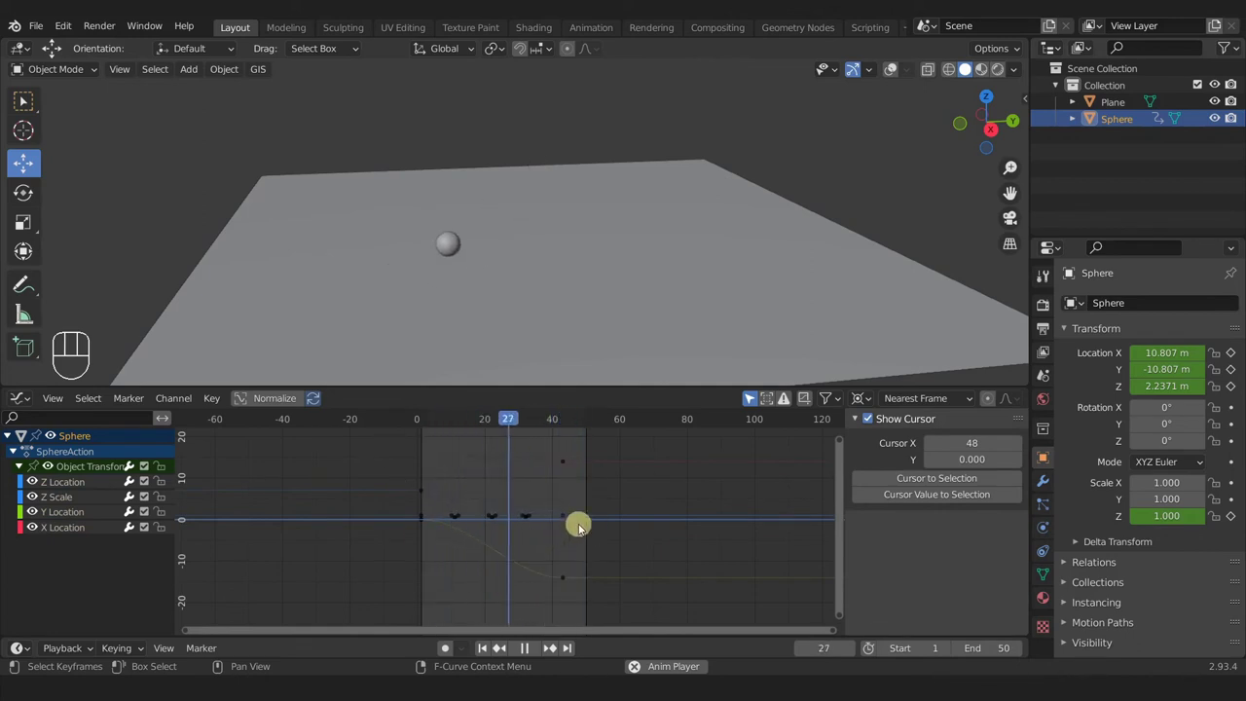
key("Home")
middle_click_drag(592, 525, 651, 532, "ctrl")
left_click_drag(603, 387, 605, 341)
middle_click_drag(595, 438, 581, 463, "ctrl")
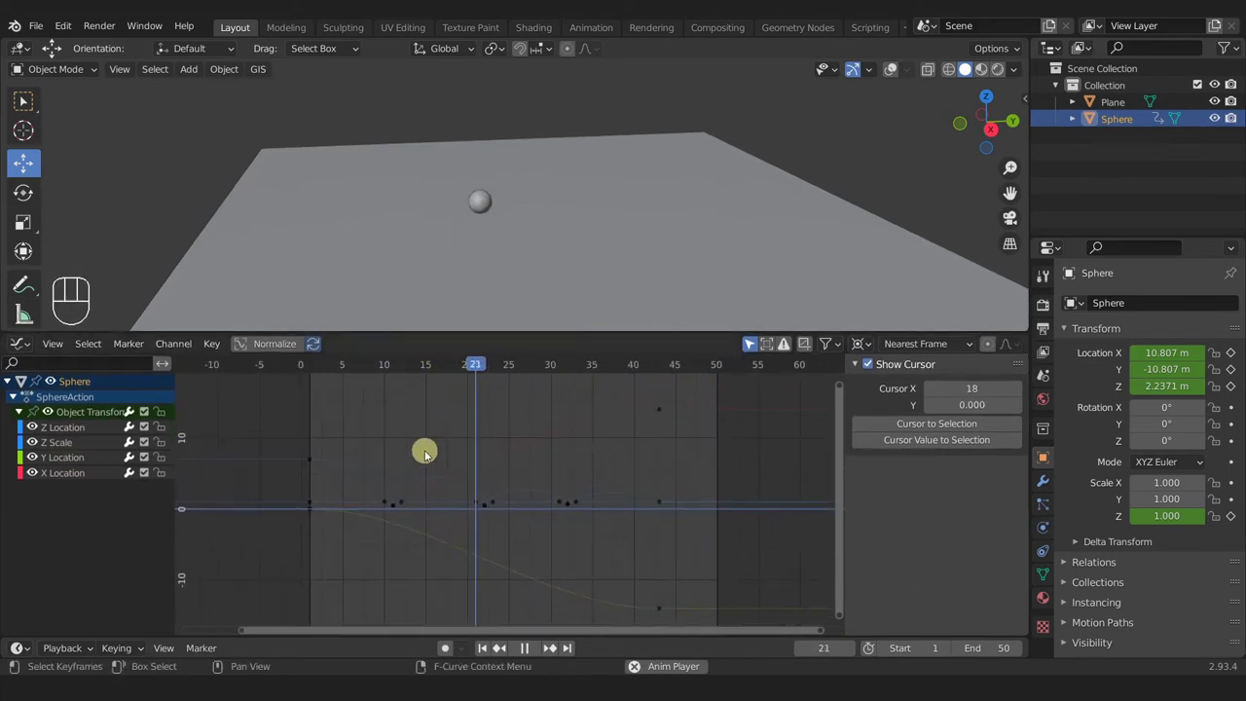
key("a")
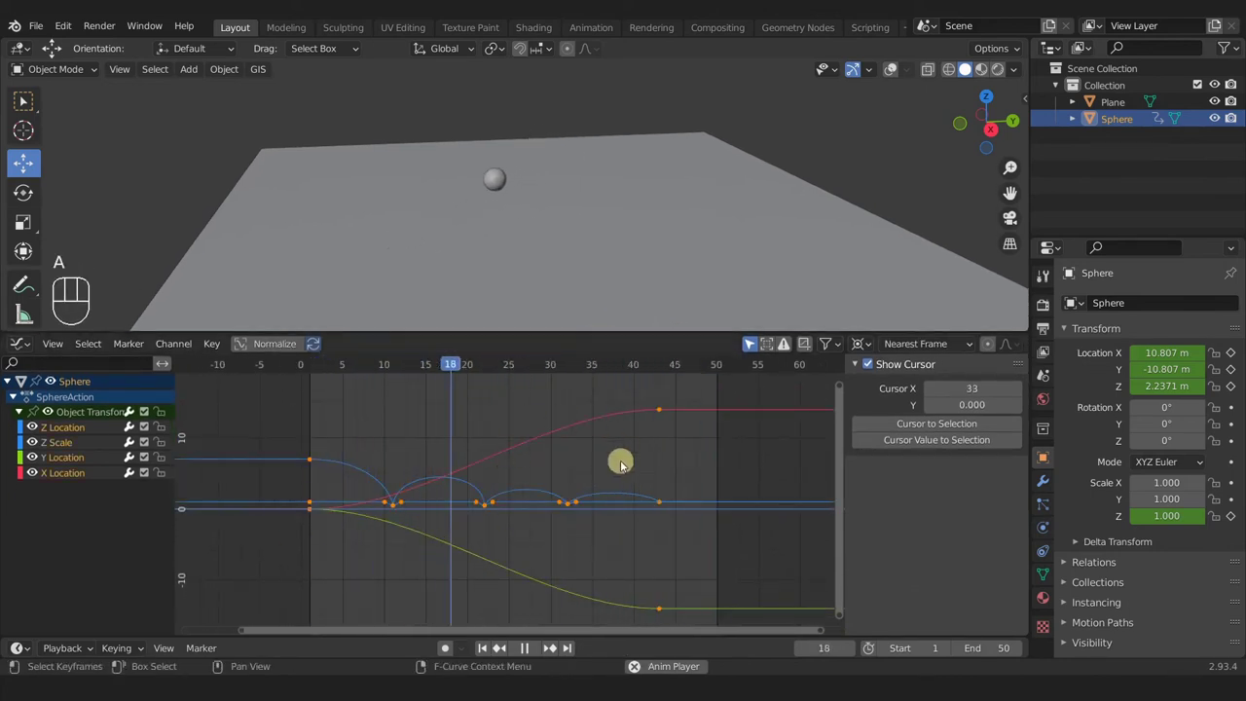
Step: Inspect the sphere's Z Location, Z Scale, Y Location and X Location curves one at a time
left_click(59, 429)
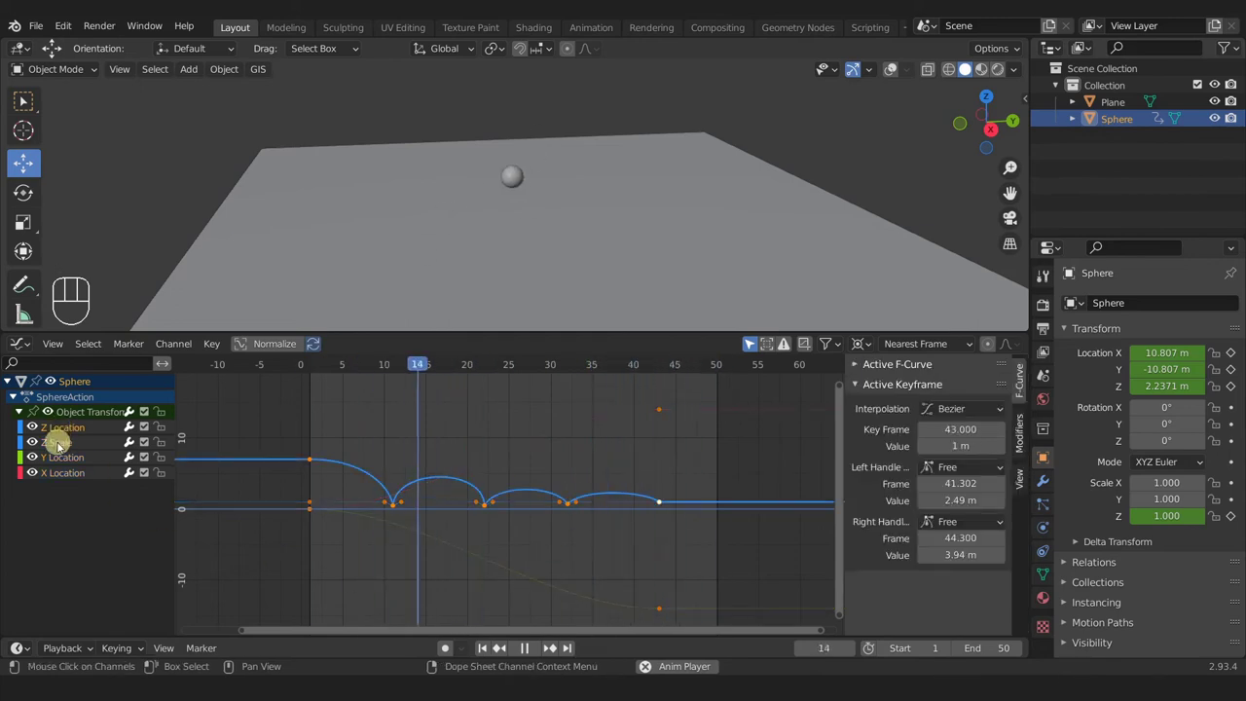
left_click(57, 443)
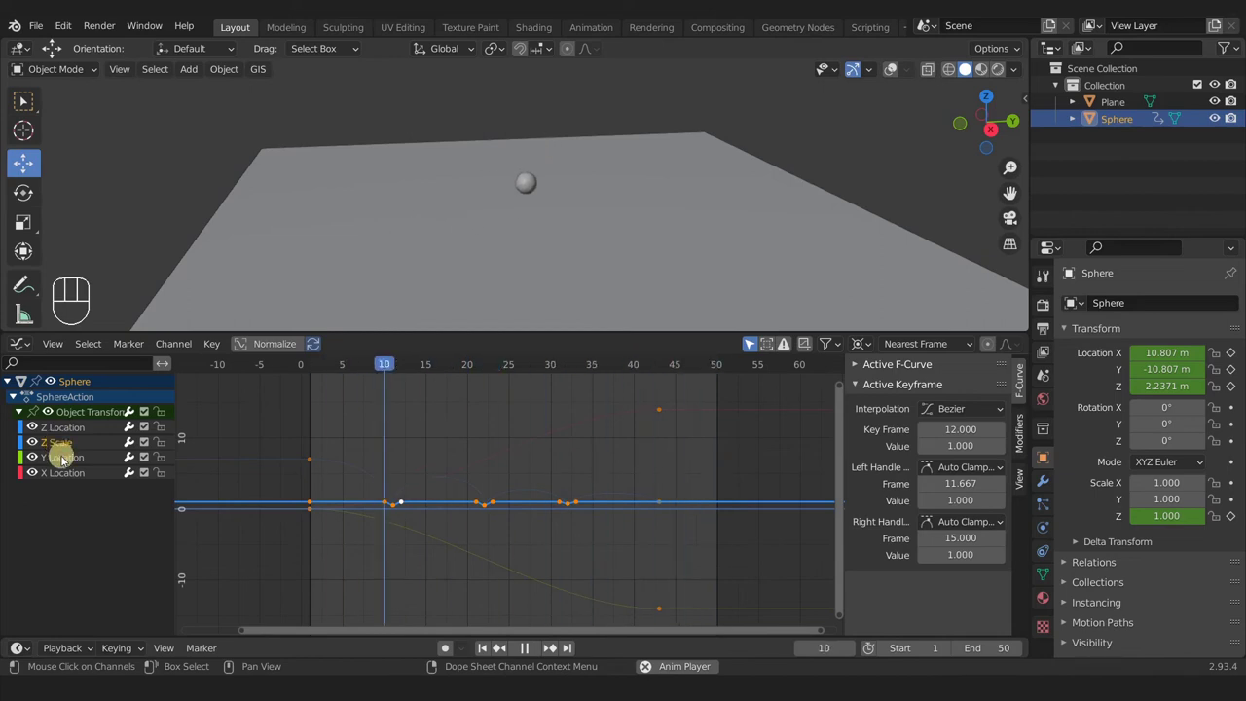
left_click(60, 457)
left_click(61, 474)
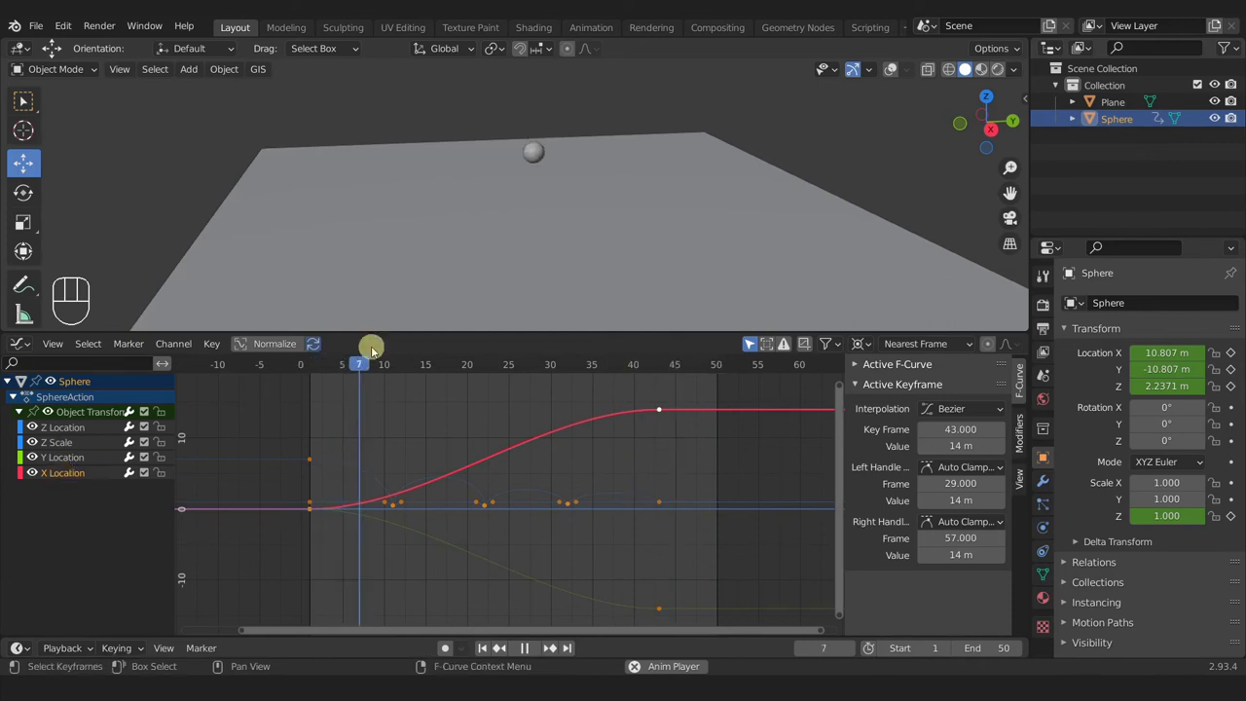
scroll(438, 248, "up", 2)
scroll(464, 228, "down", 2, "shift")
scroll(462, 219, "up", 1)
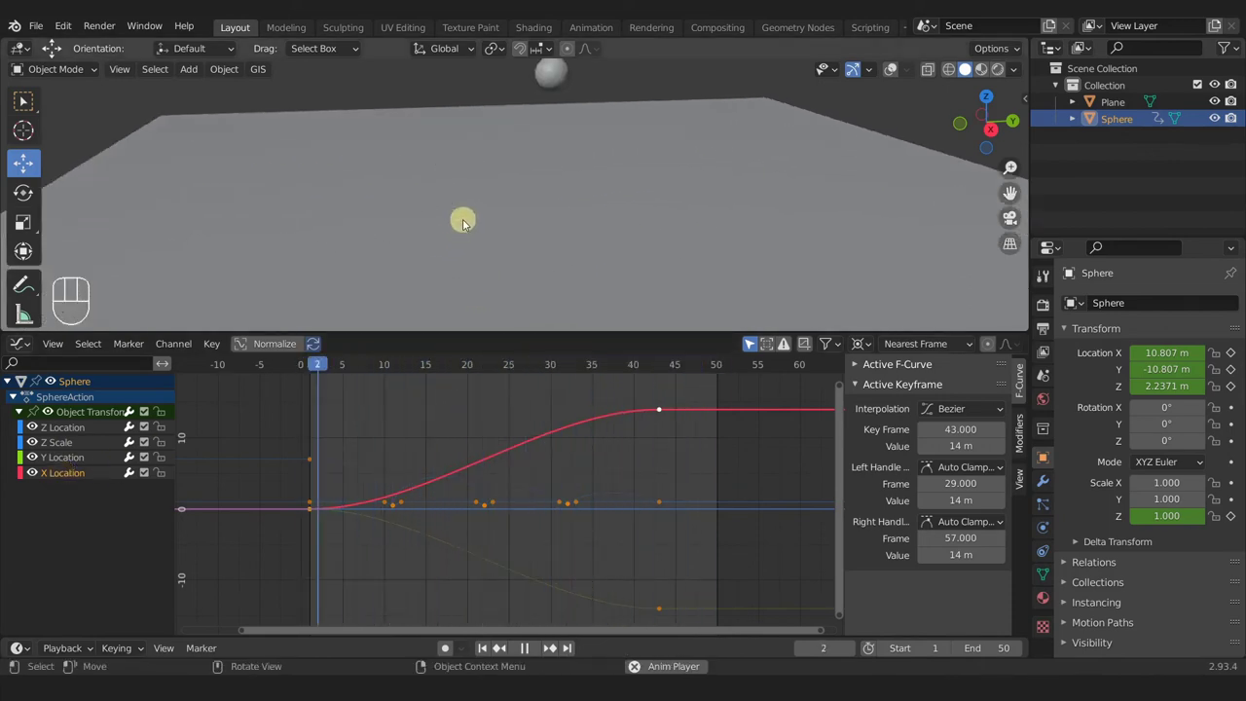
Step: Lock all four sphere channels, unlock only X Location and lower its keyframe at frame 43 to about 10.9 m
left_click(160, 427)
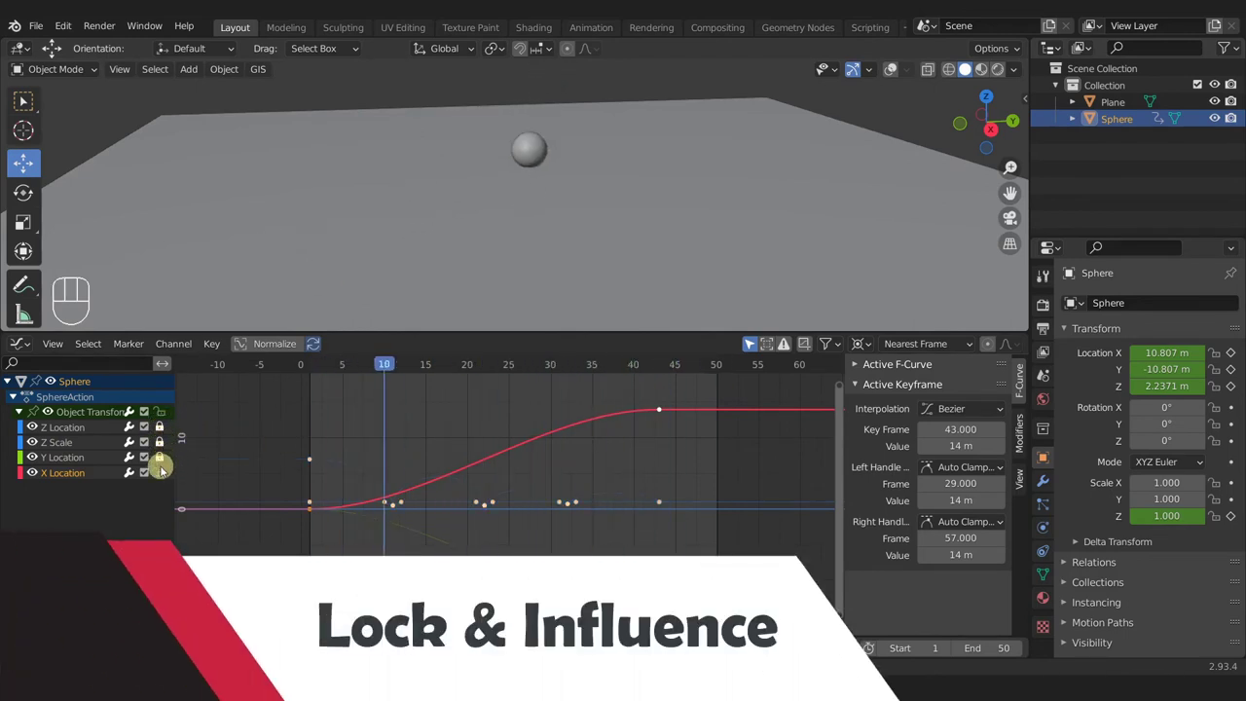
left_click(162, 468)
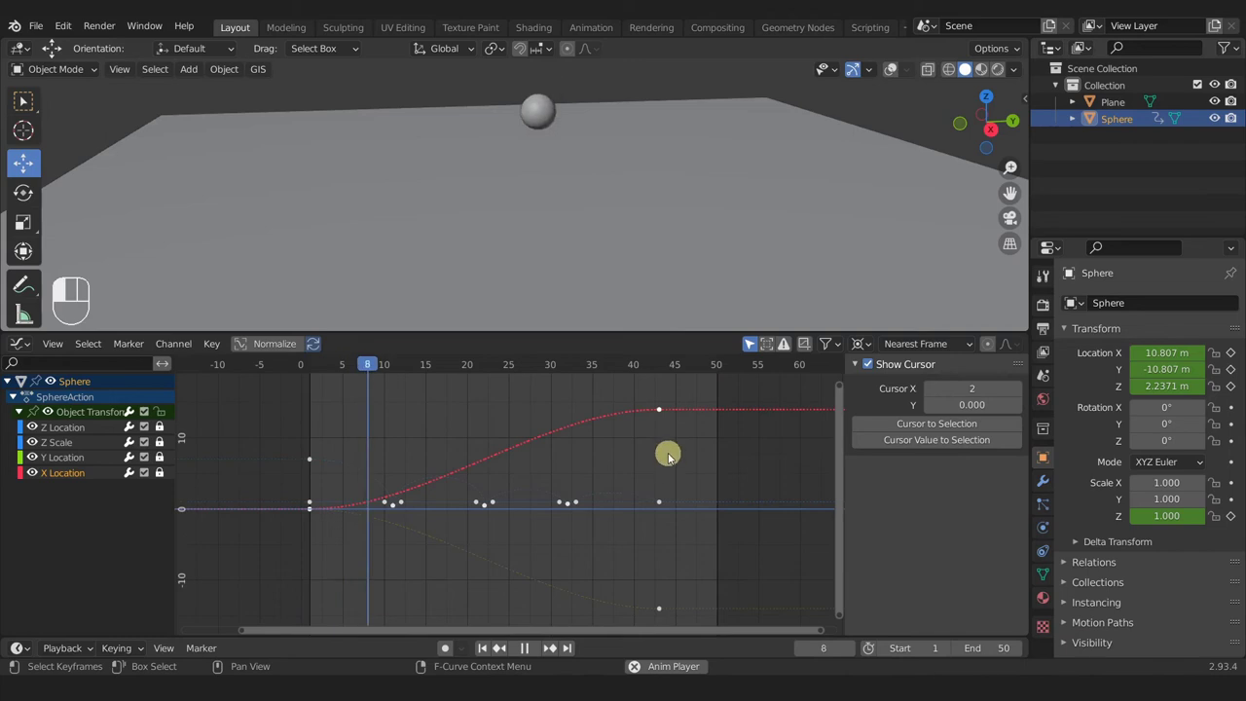
left_click_drag(334, 474, 436, 532)
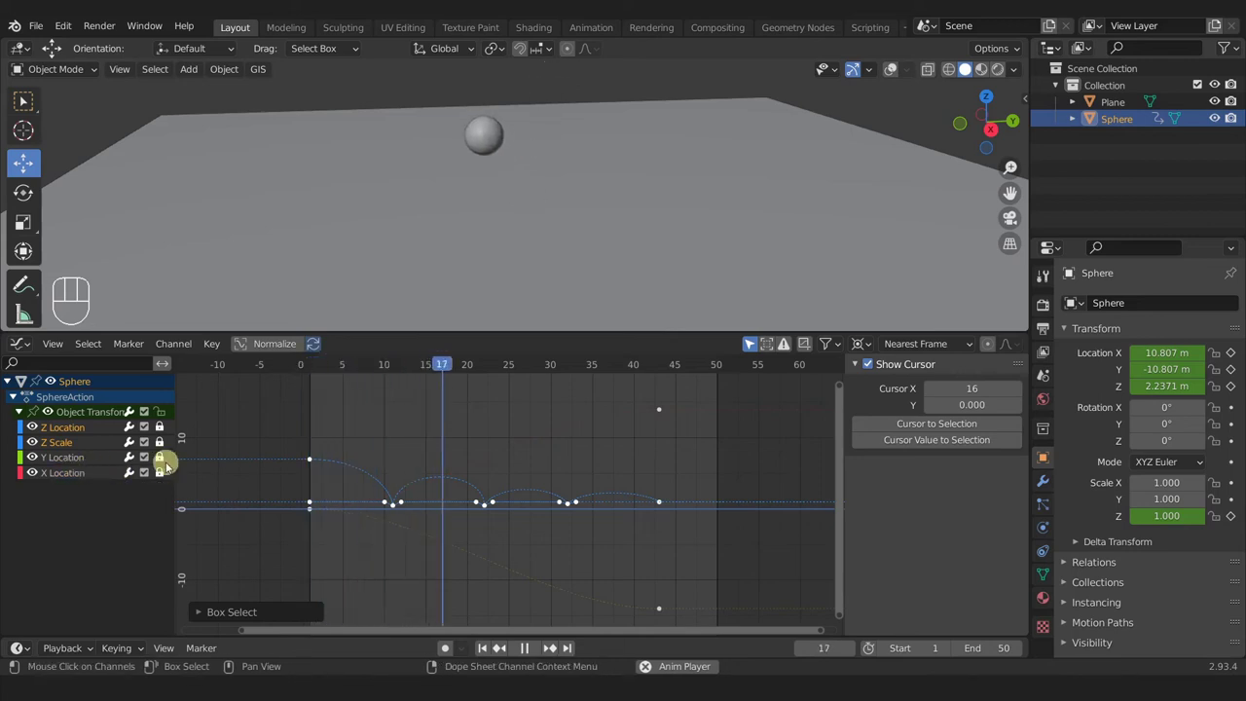
left_click(659, 410)
key("g")
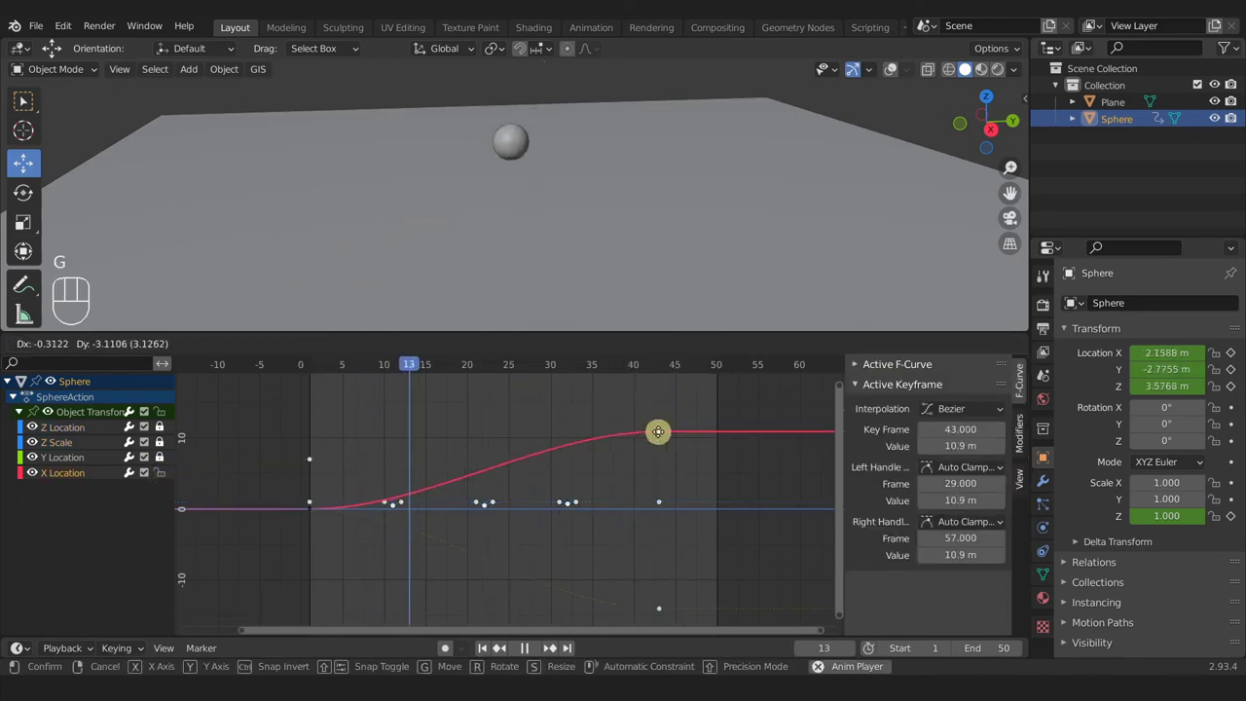
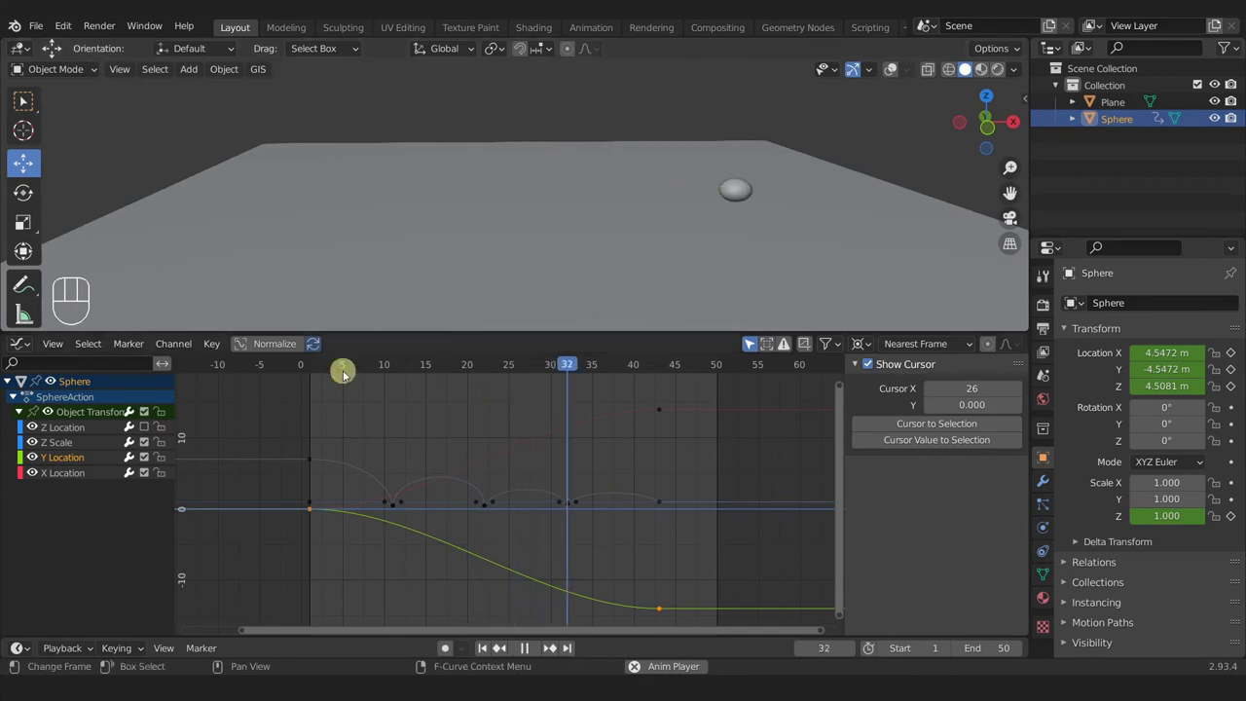
Step: Mute the sphere's Z Location, Z Scale and Y Location channels, keeping only X Location active
left_click(144, 427)
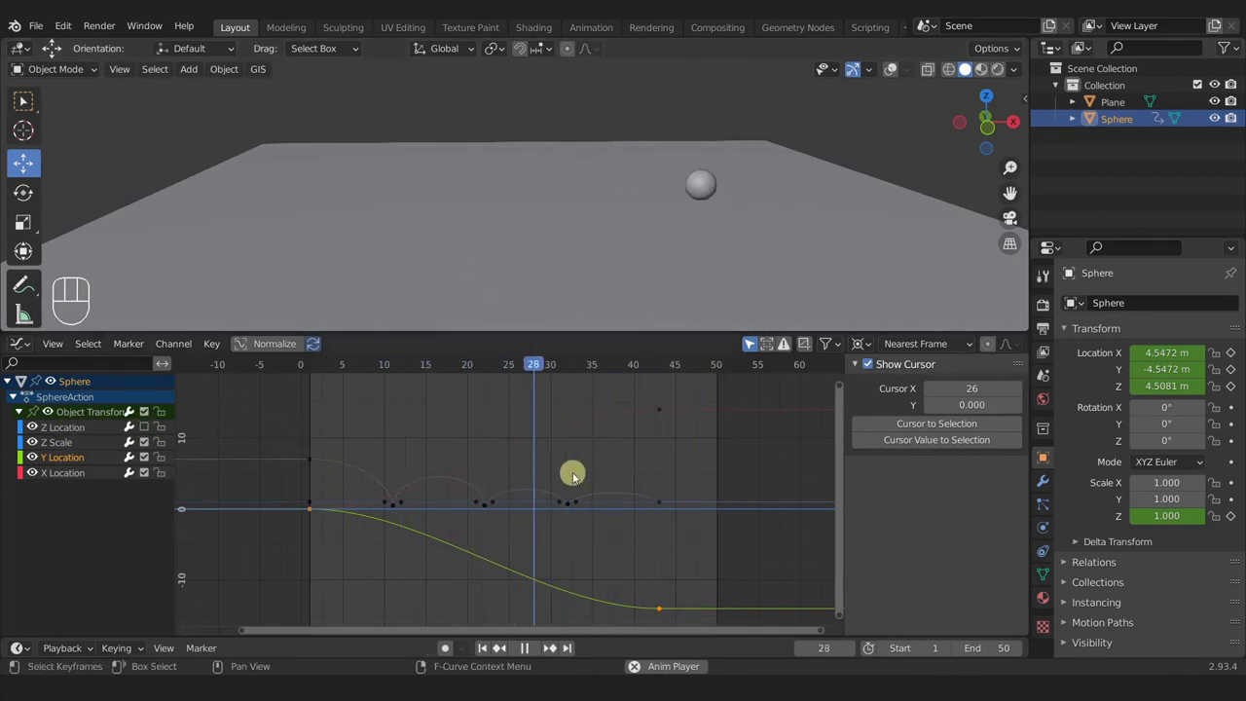
scroll(584, 477, "up", 1)
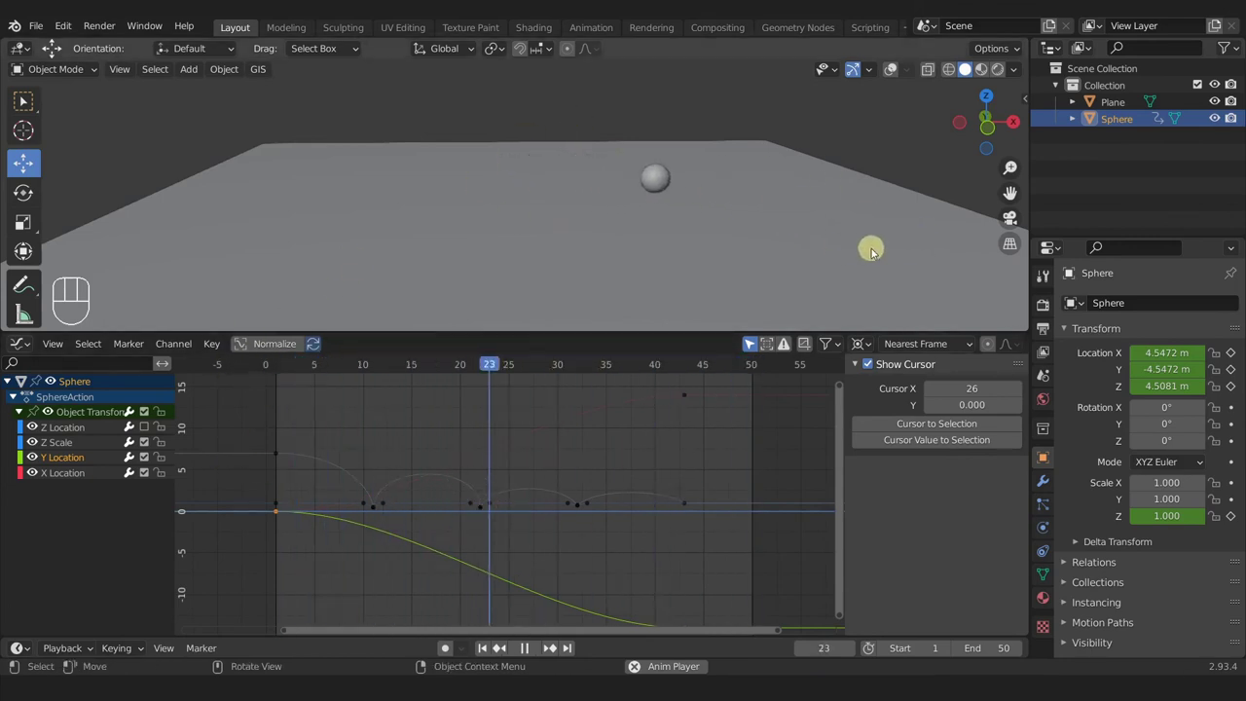
left_click(144, 427)
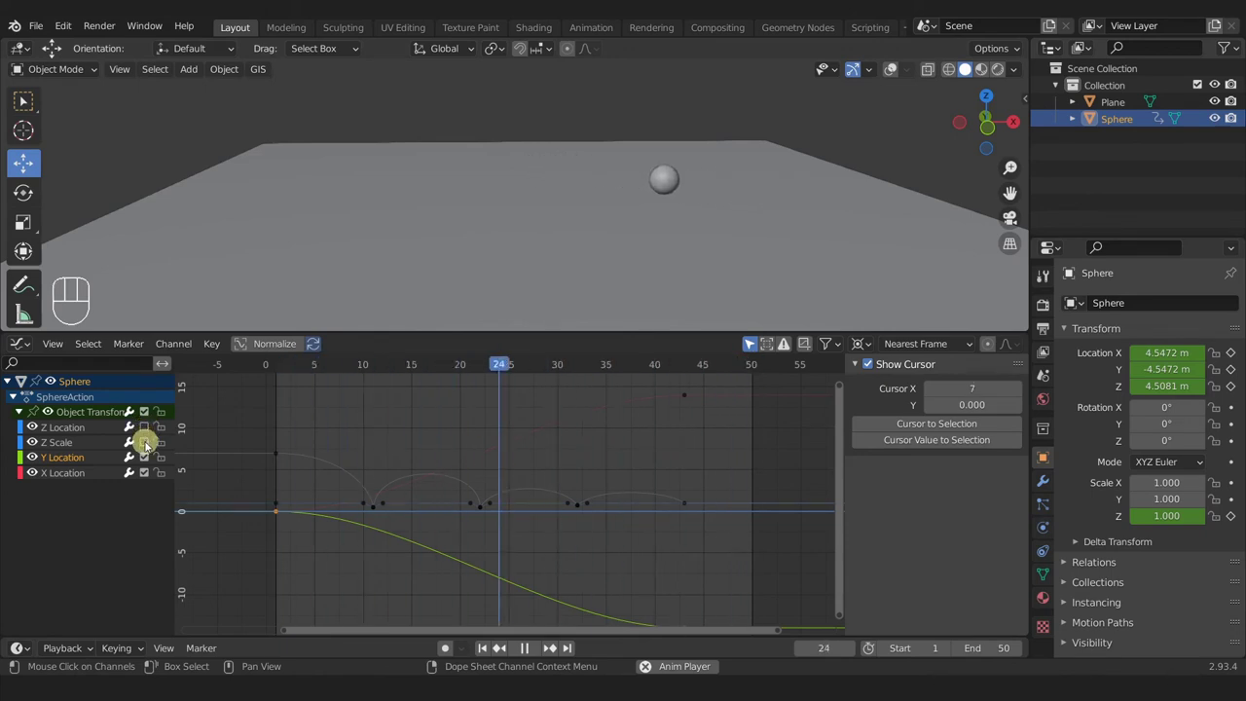
left_click(144, 457)
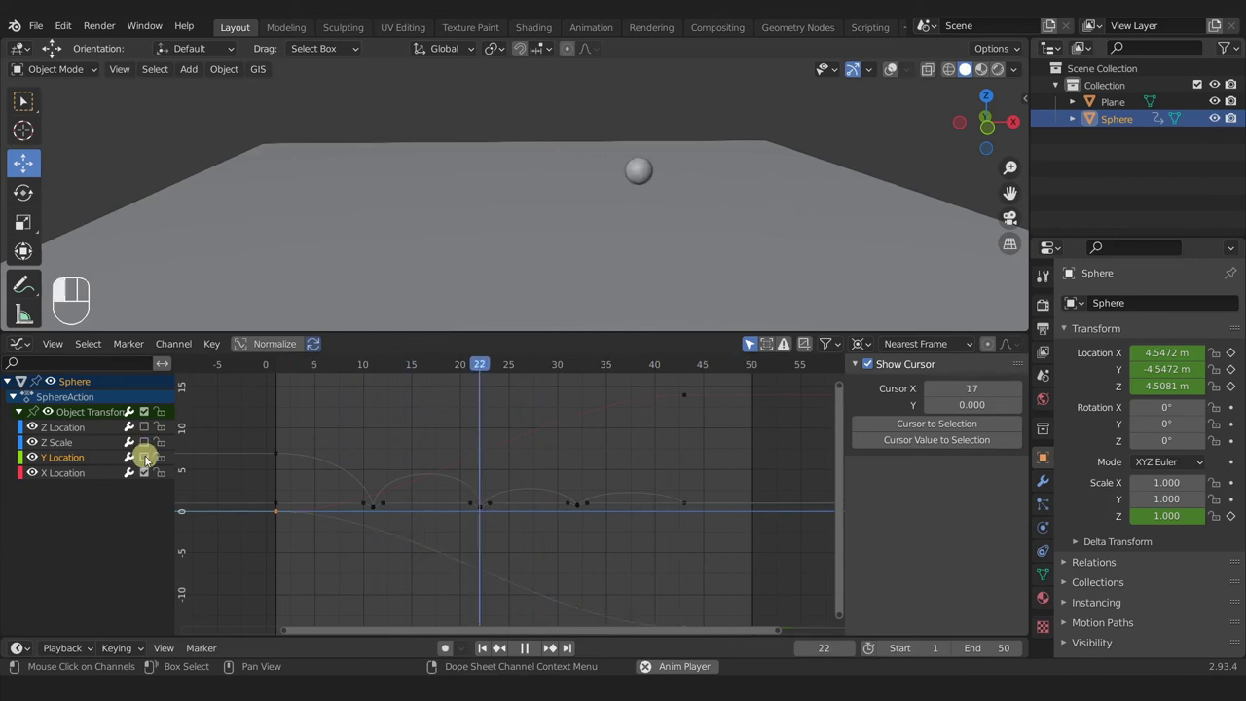
Step: Hide the plane and turn the viewport overlays back on
middle_click_drag(451, 185, 523, 153)
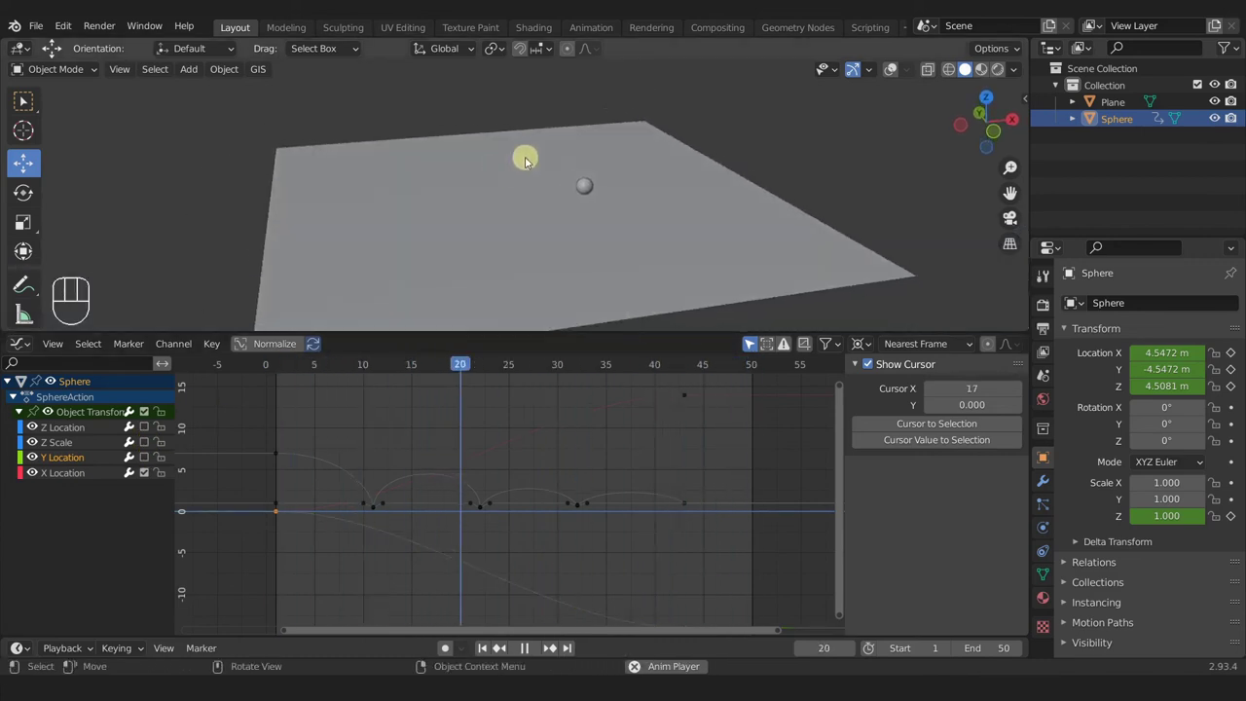
left_click(1214, 101)
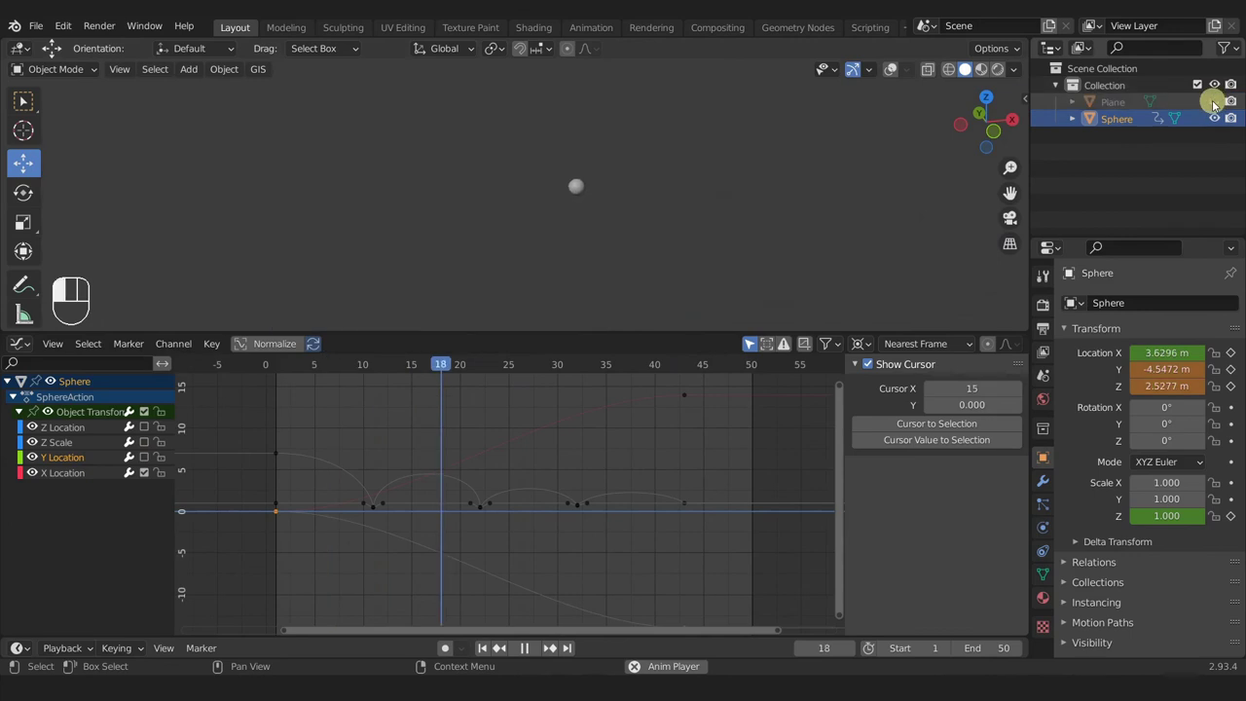
left_click(894, 71)
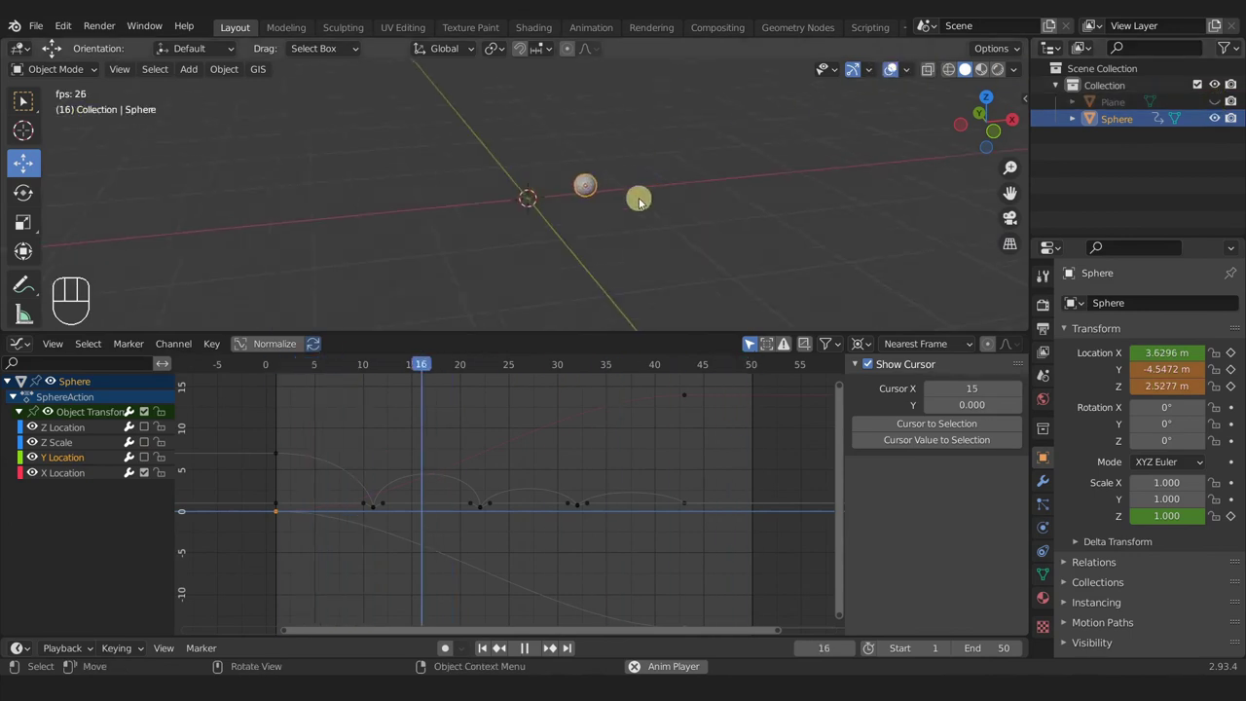
Step: Select the X Location channel and mute it as well
left_click(284, 345)
left_click(64, 472)
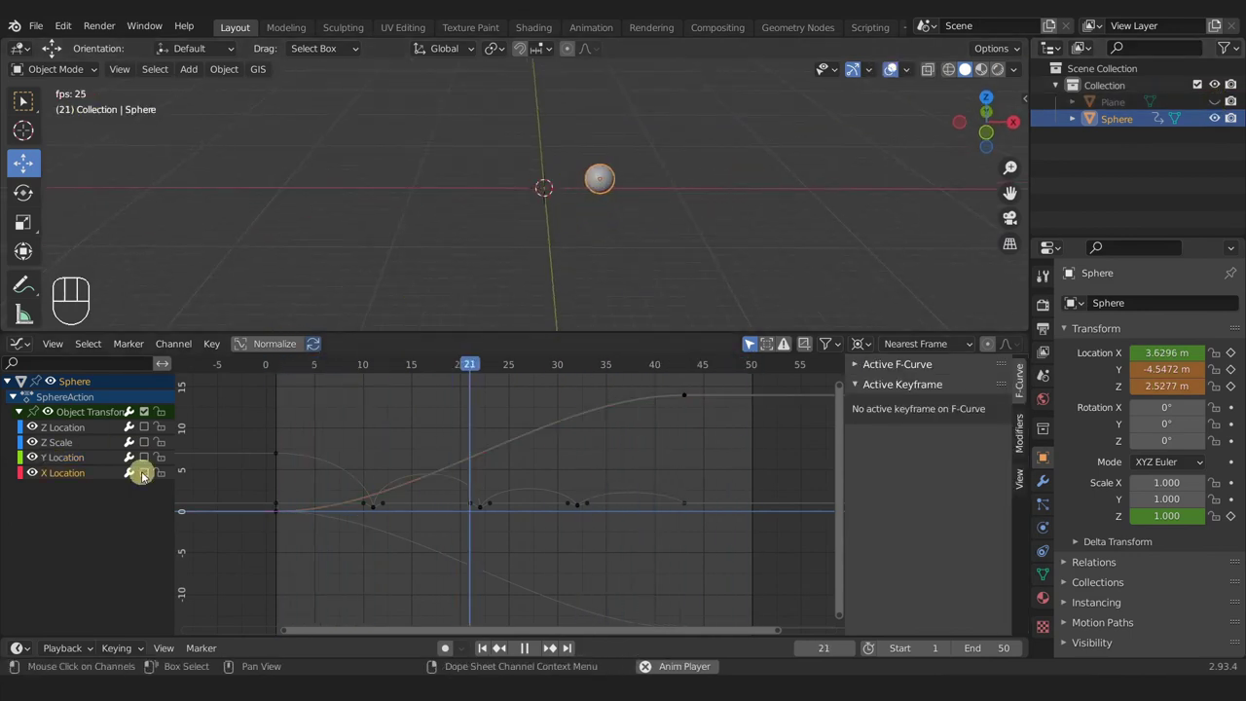
mouse_move(593, 214)
middle_mouse_down()
mouse_move(600, 177)
mouse_move(715, 202)
mouse_move(750, 259)
mouse_move(788, 201)
mouse_move(584, 186)
mouse_move(591, 206)
middle_mouse_up()
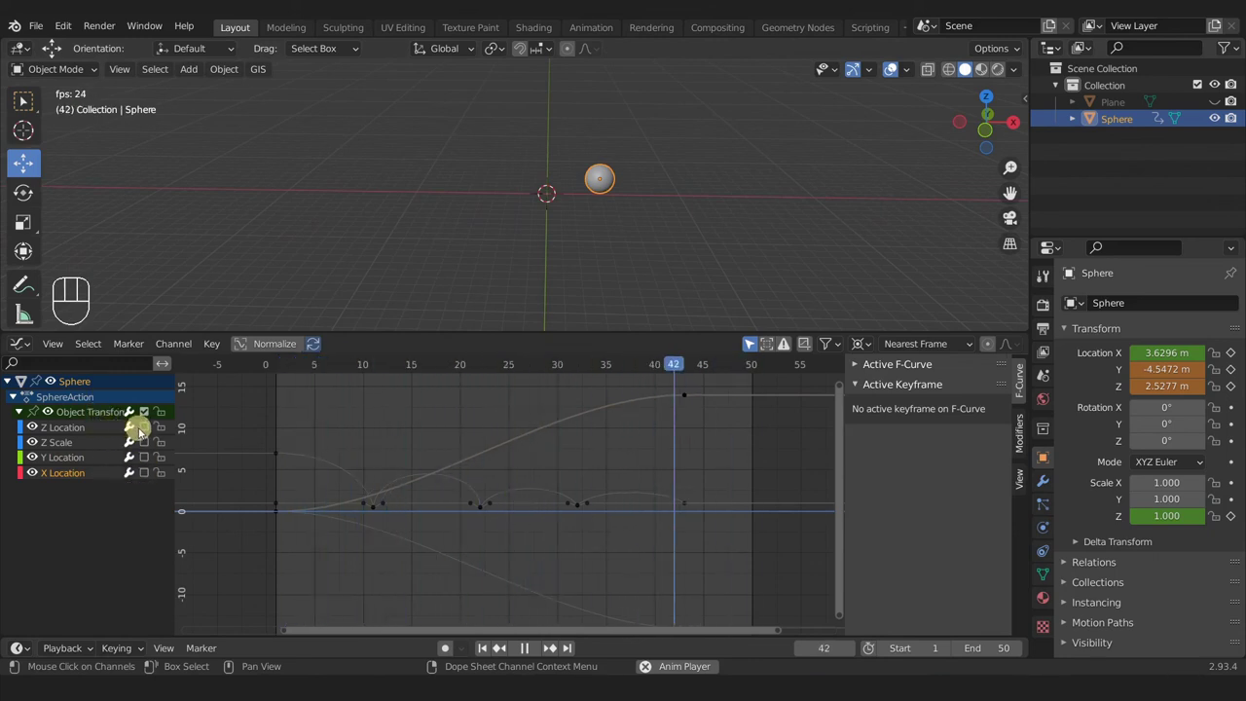
Step: Unmute all four sphere channels: Z Location, Z Scale, Y Location and X Location
middle_click_drag(437, 287, 682, 226)
mouse_move(534, 251)
middle_mouse_down()
mouse_move(404, 257)
mouse_move(390, 242)
mouse_move(764, 258)
mouse_move(684, 240)
mouse_move(526, 245)
middle_mouse_up()
left_click(144, 472)
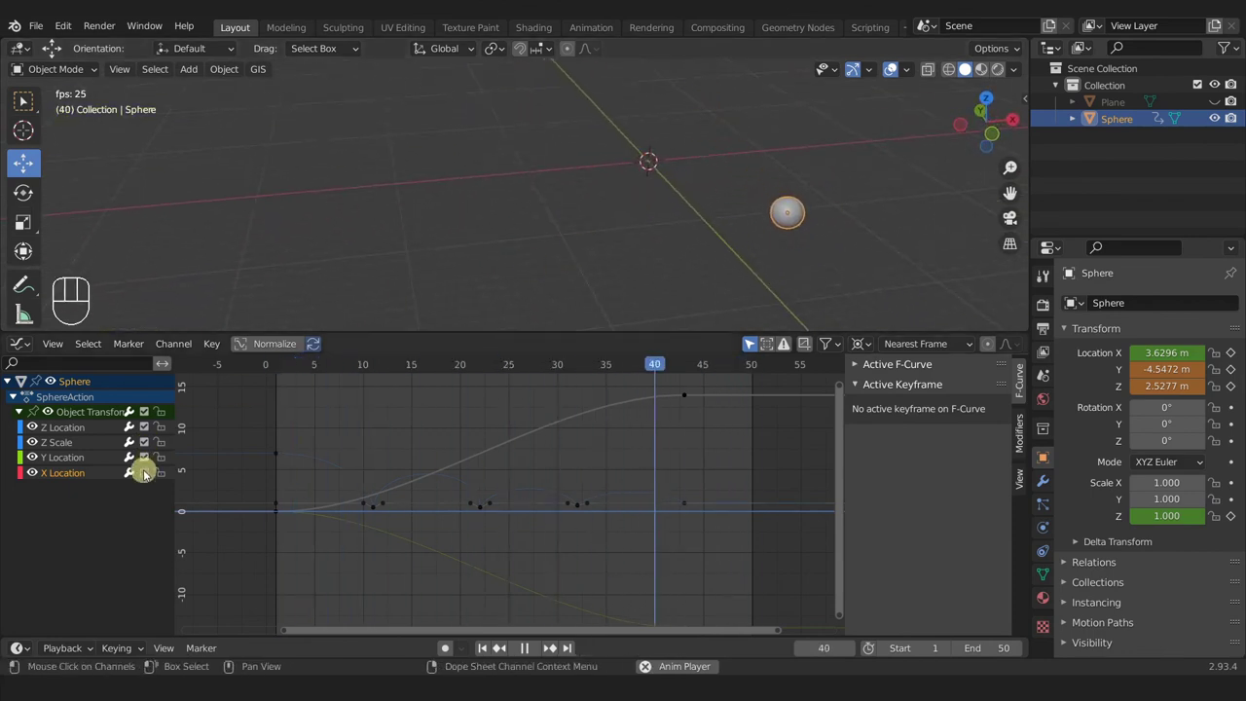
middle_click_drag(357, 251, 639, 184)
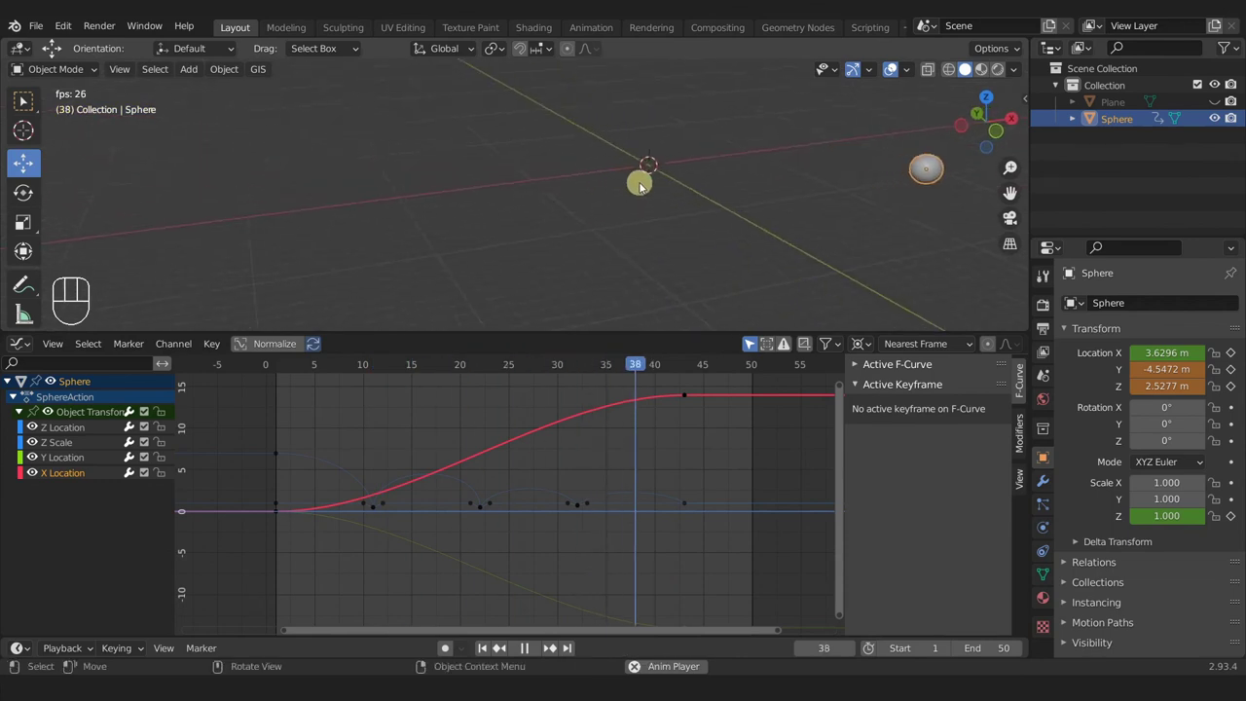
Step: Return to frame 1, mute Z Scale, Y Location and X Location, and play the Z Location bounce alone
key("space")
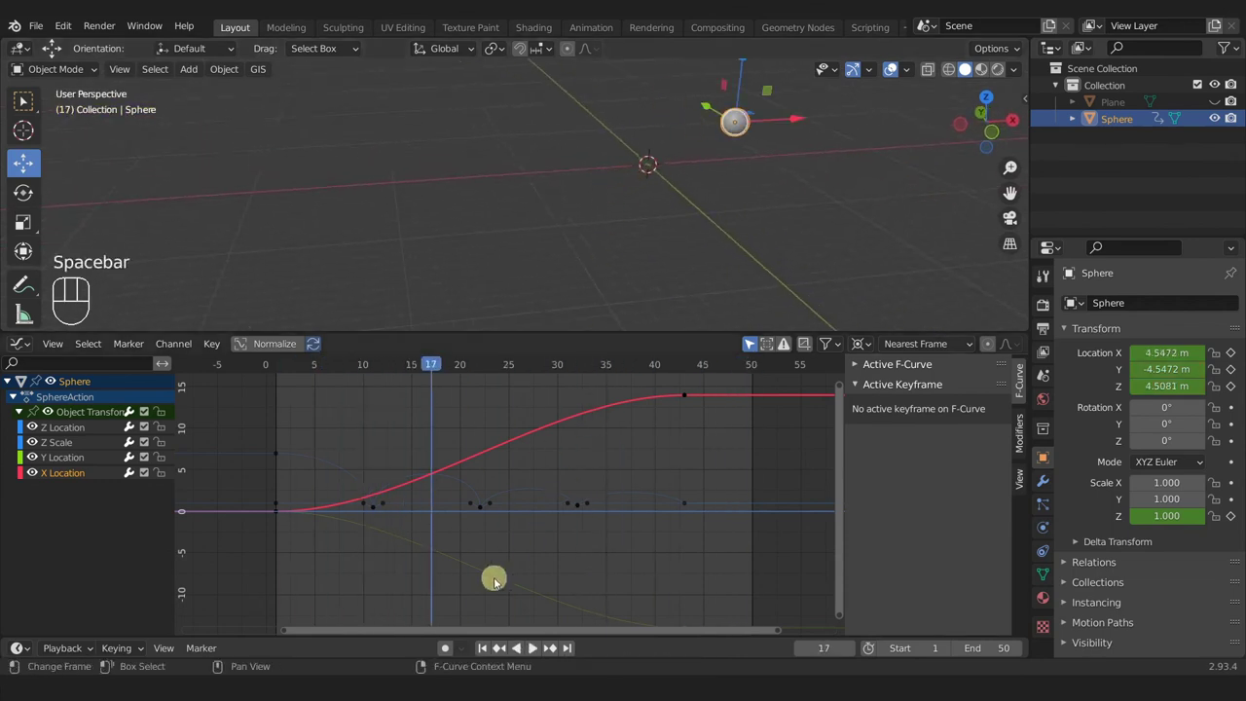
left_click(481, 648)
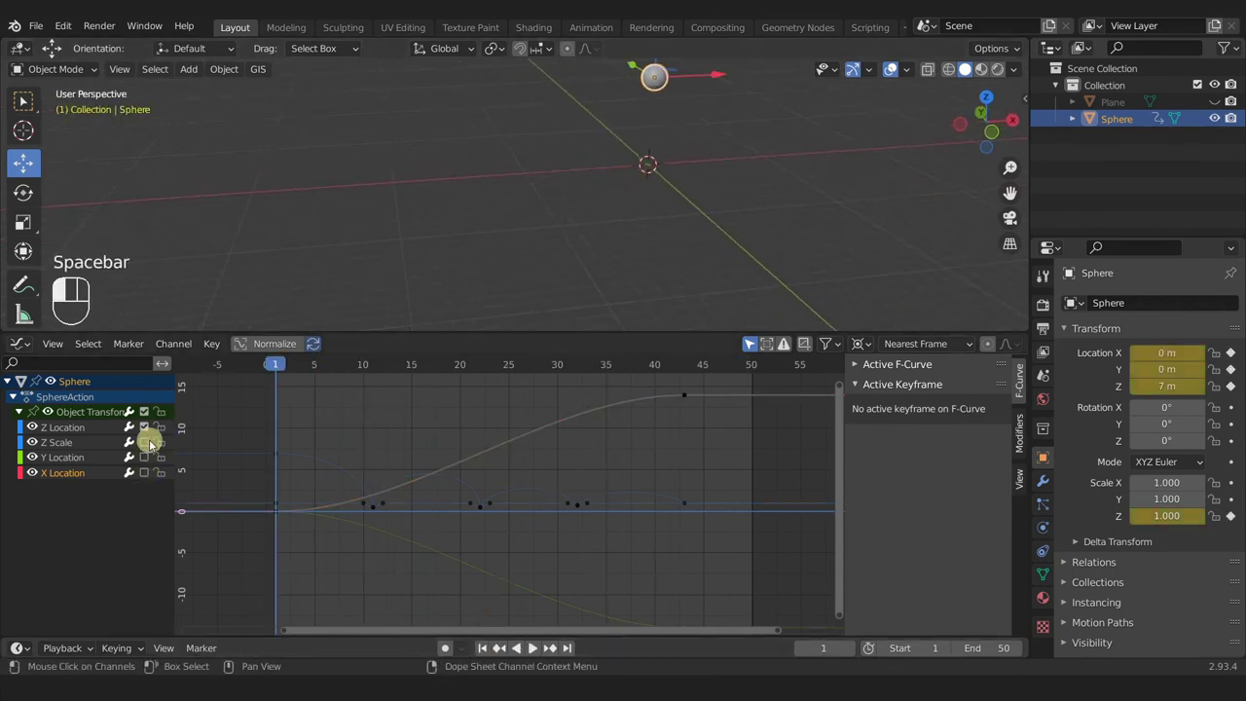
middle_click_drag(685, 105, 584, 169, "shift")
key("space")
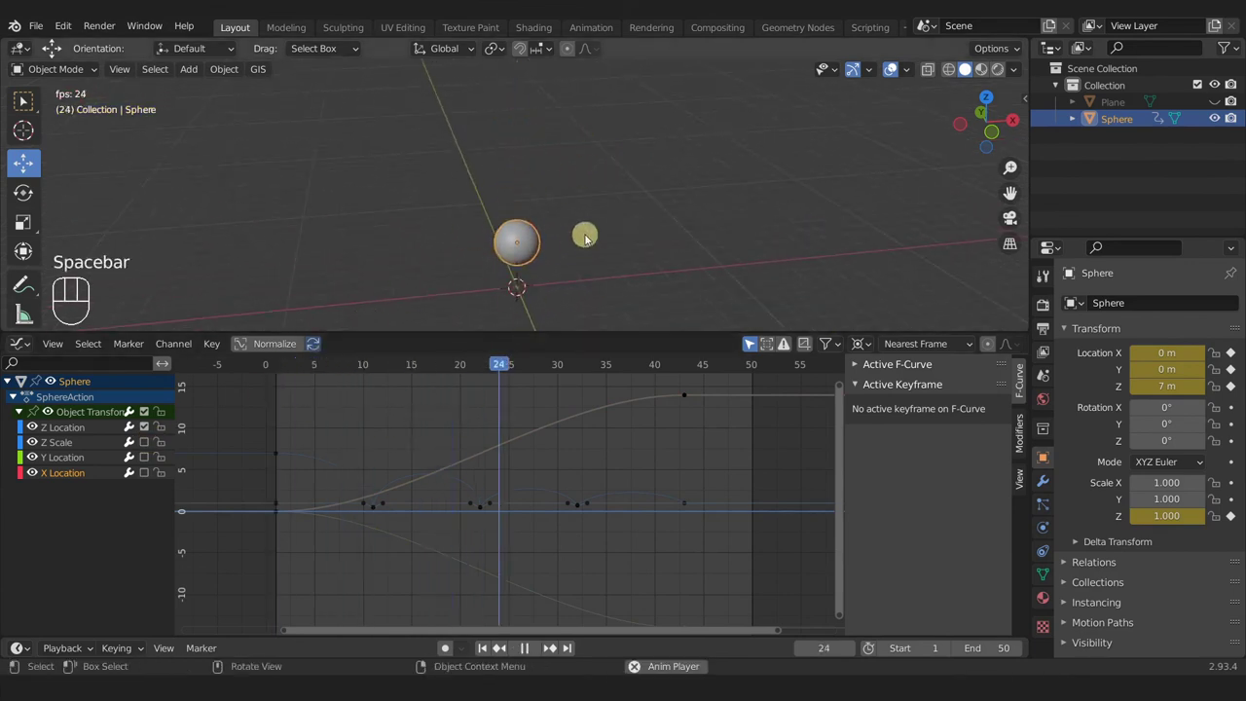
middle_click_drag(584, 234, 632, 186)
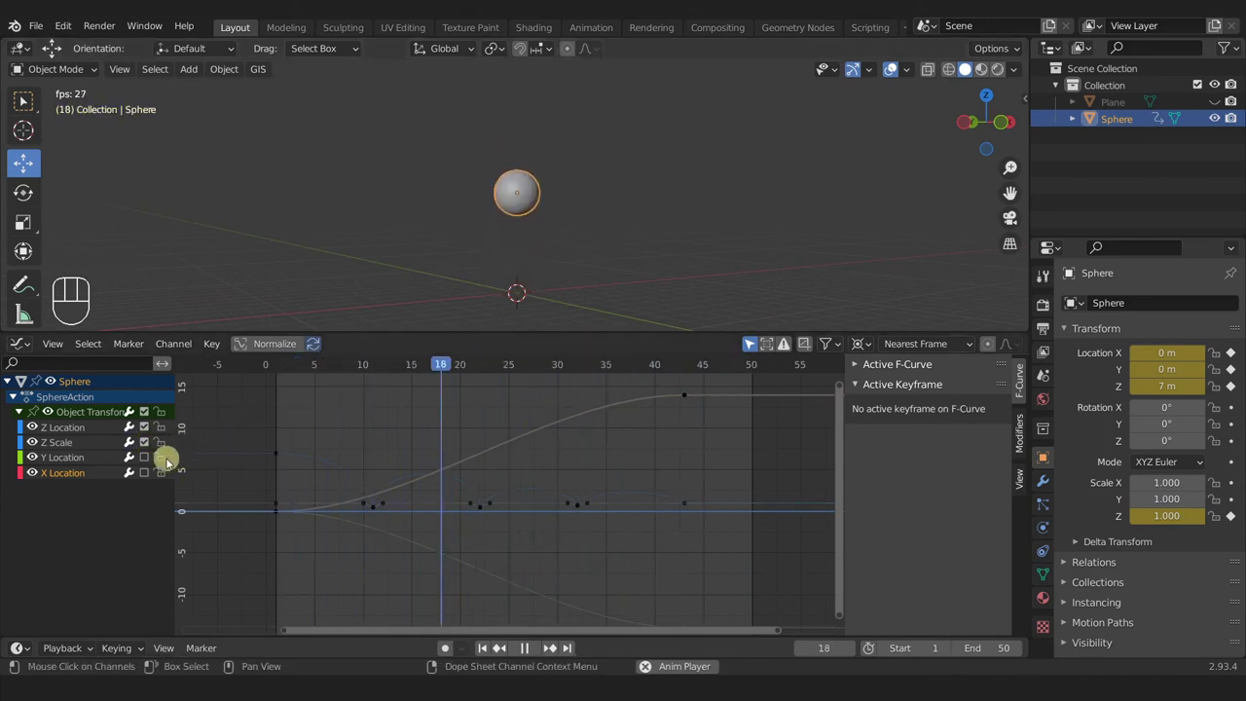
Step: Unmute the Z Scale, Y Location and X Location channels and view the full diagonal bounce
middle_click_drag(331, 312, 423, 241)
left_click(149, 474)
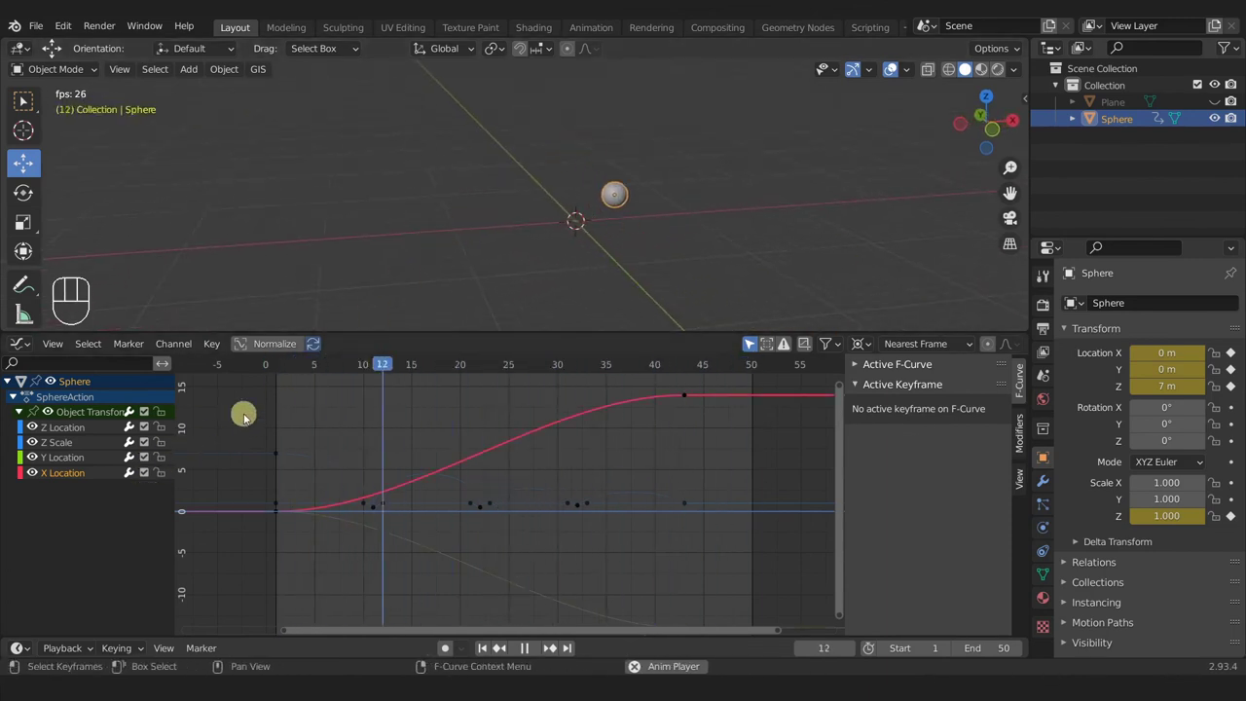
mouse_move(515, 217)
middle_mouse_down()
mouse_move(600, 204)
mouse_move(614, 225)
middle_mouse_up()
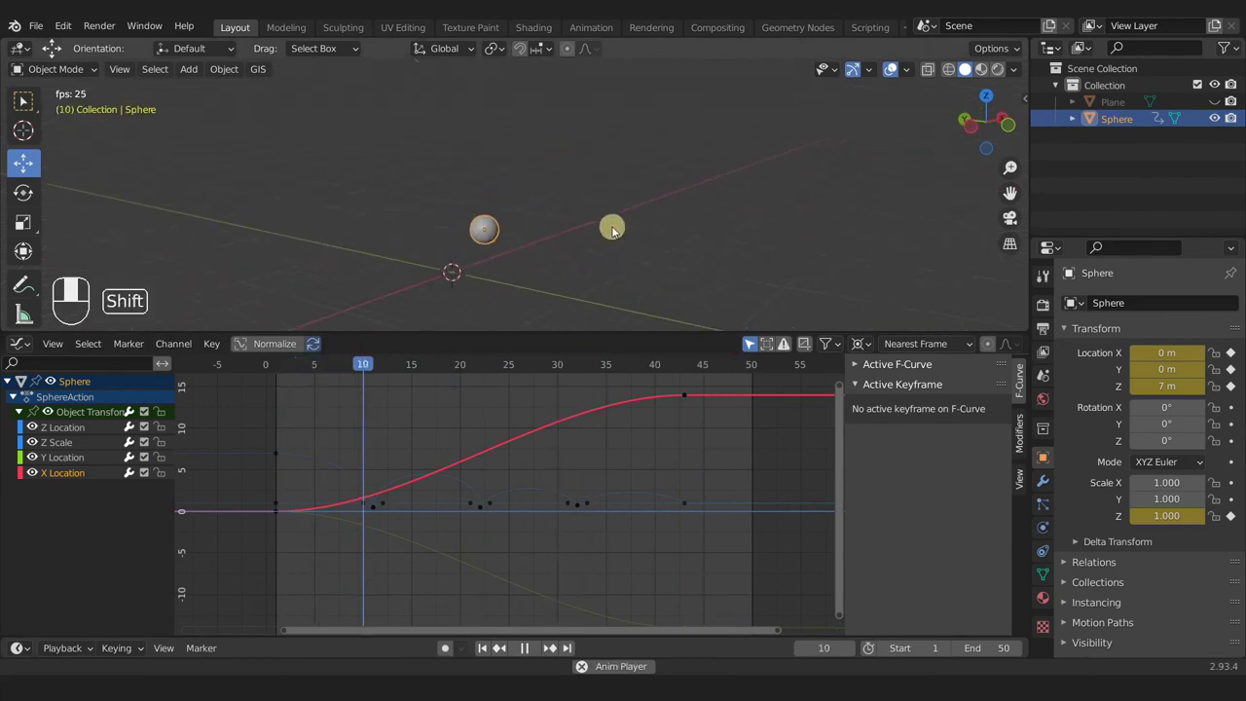